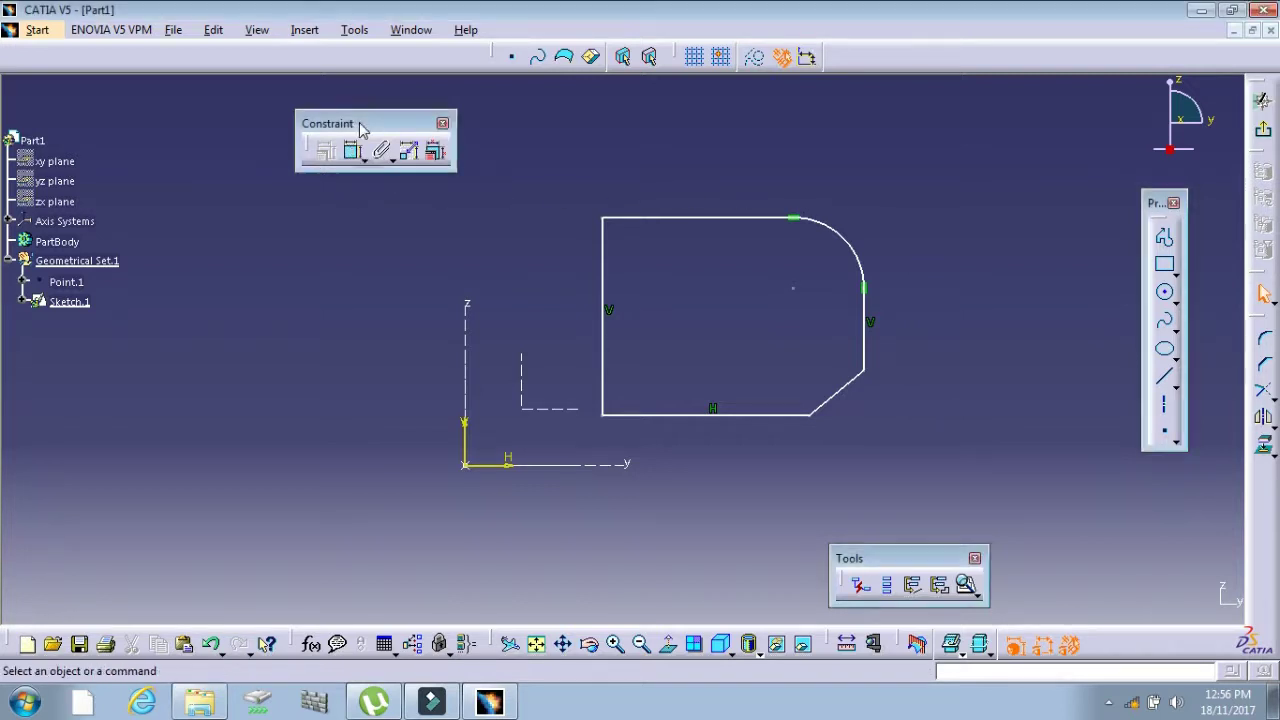
# Dimension the left vertical edge 45.571 from the vertical axis.
pyautogui.moveTo(358, 126); pyautogui.dragTo(318, 126)
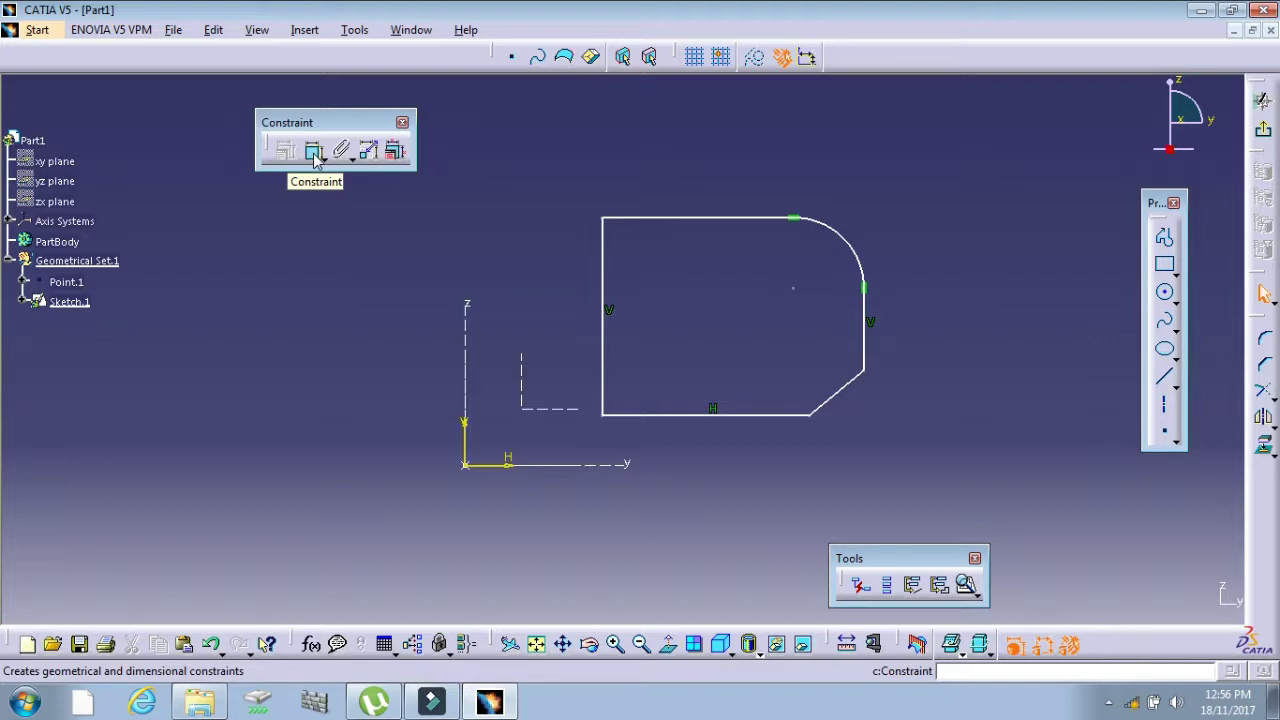
pyautogui.click(313, 152)
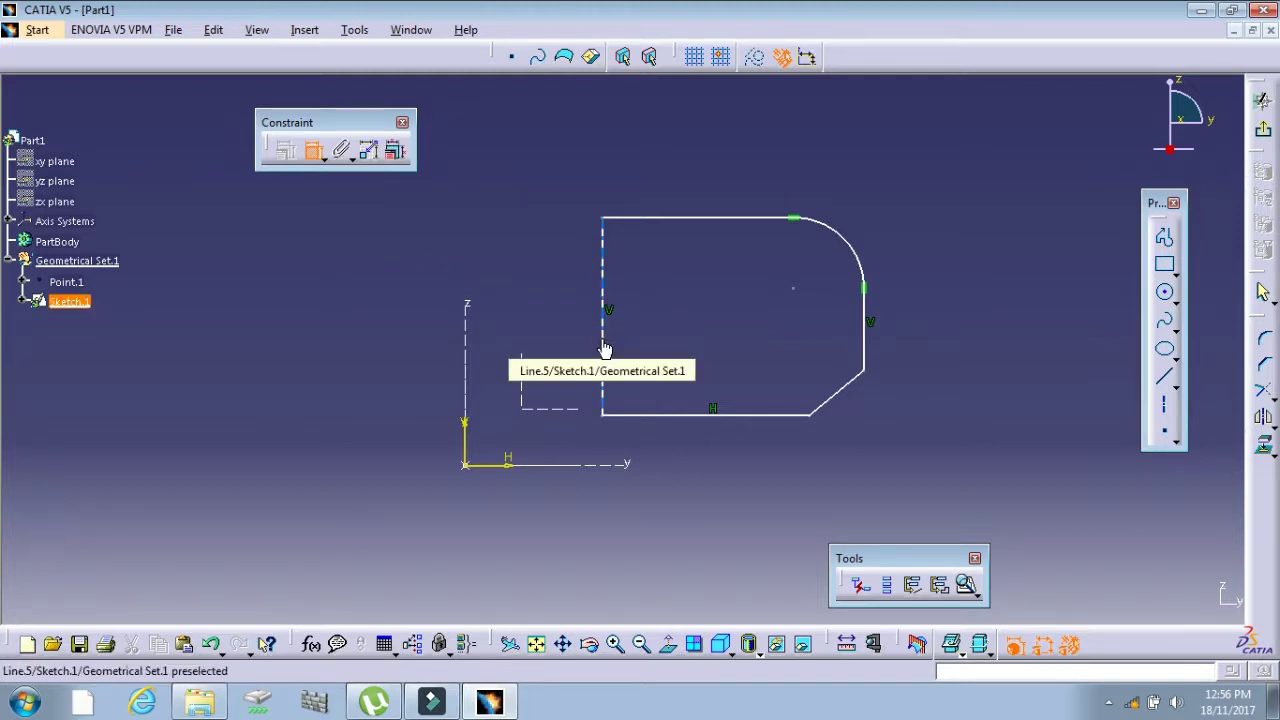
pyautogui.click(604, 347)
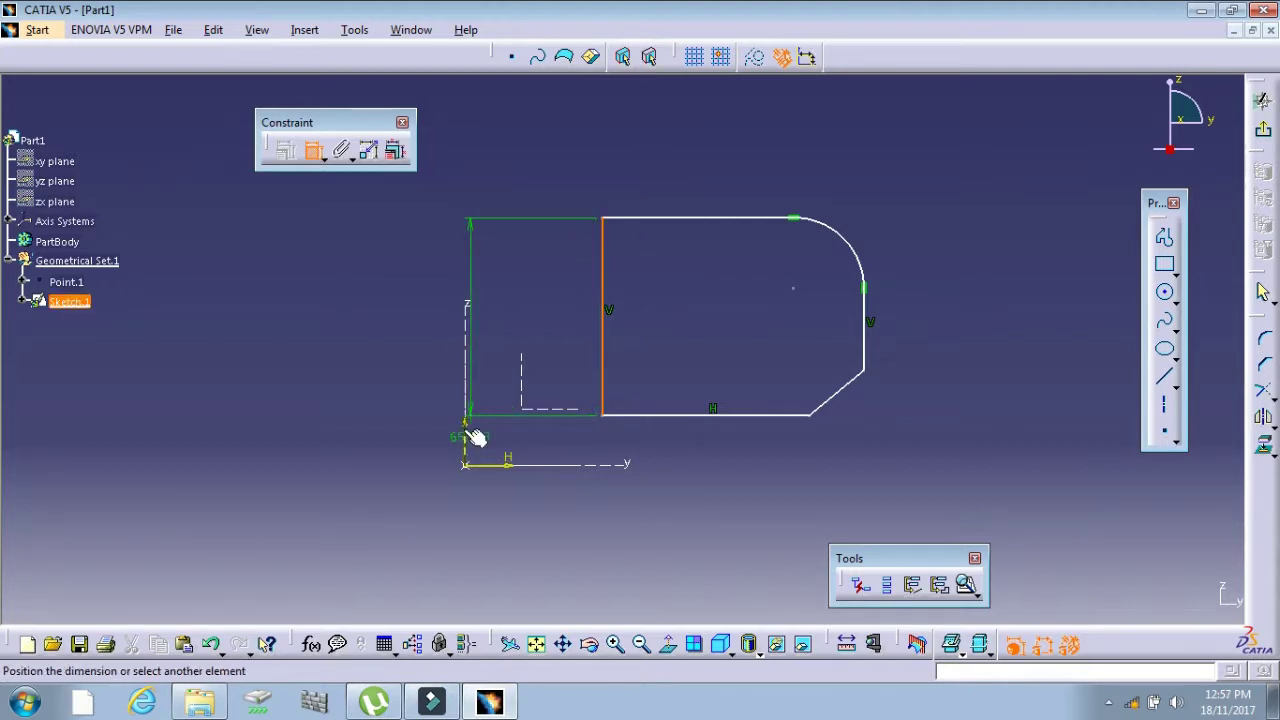
pyautogui.click(466, 432)
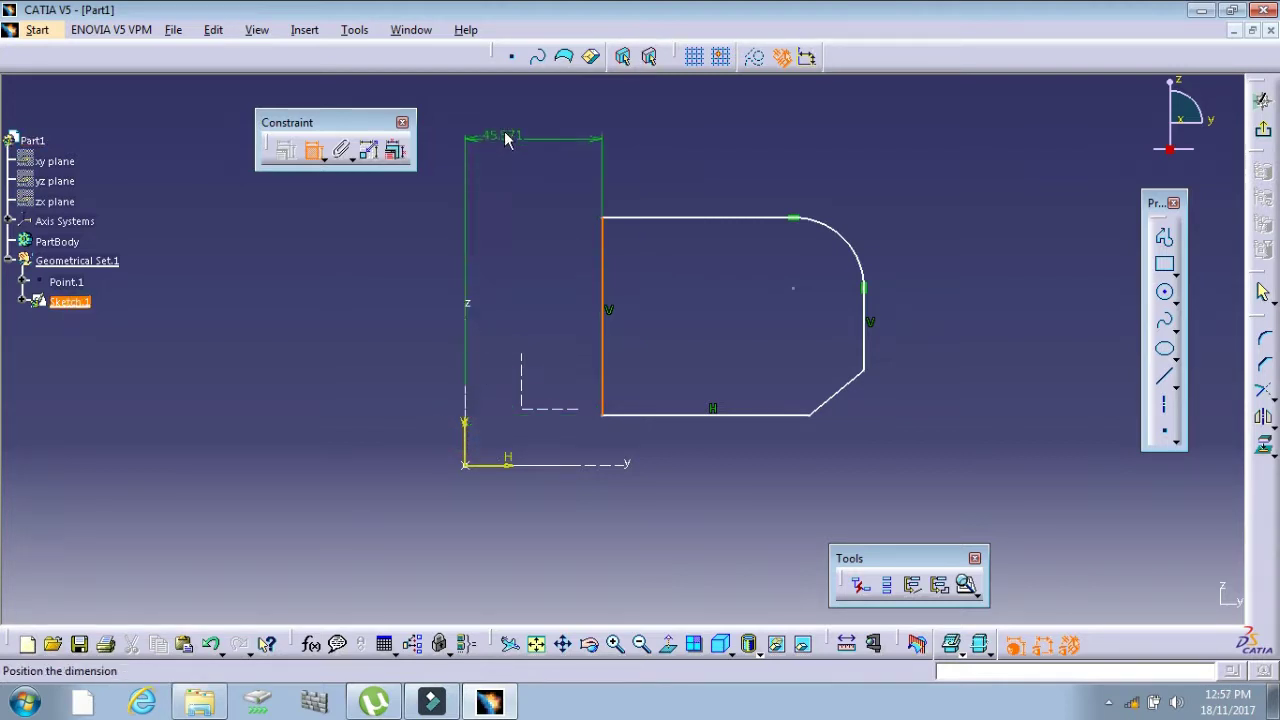
pyautogui.click(503, 126)
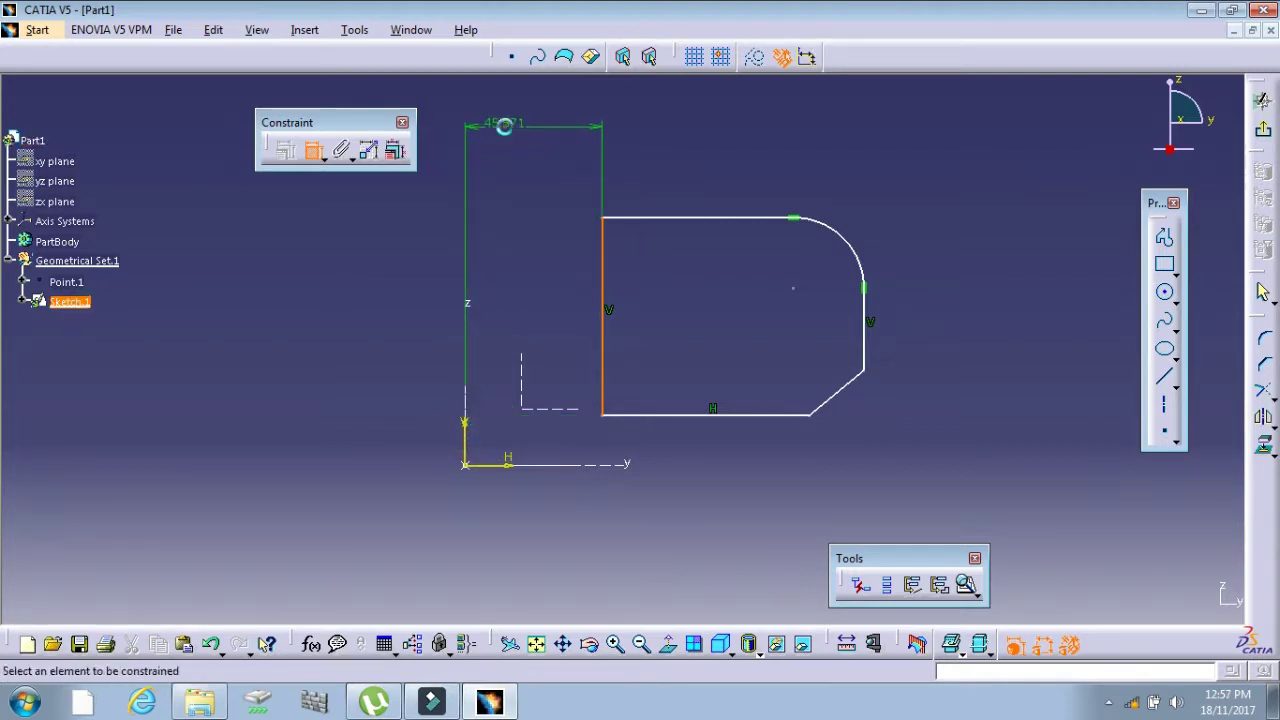
# Dimension the bottom edge 16.65 above the horizontal axis and the chamfer at 39.611°.
pyautogui.click(649, 416)
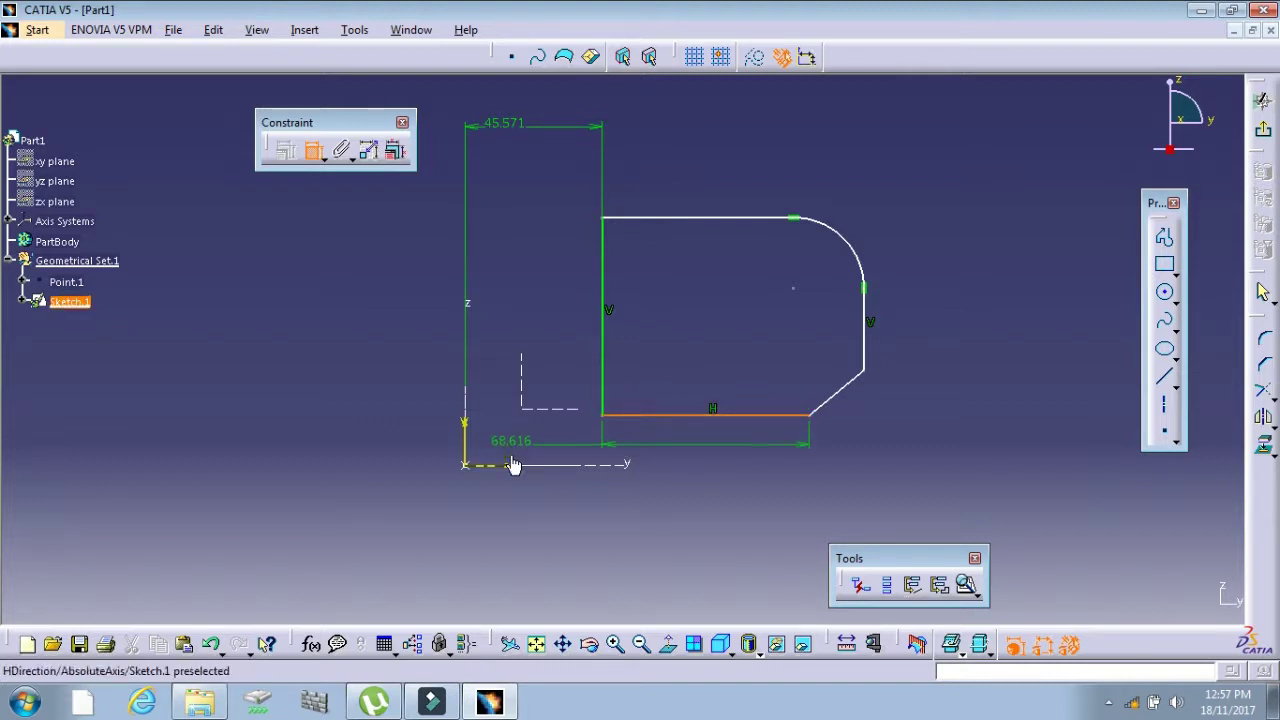
pyautogui.click(512, 465)
pyautogui.click(1037, 457)
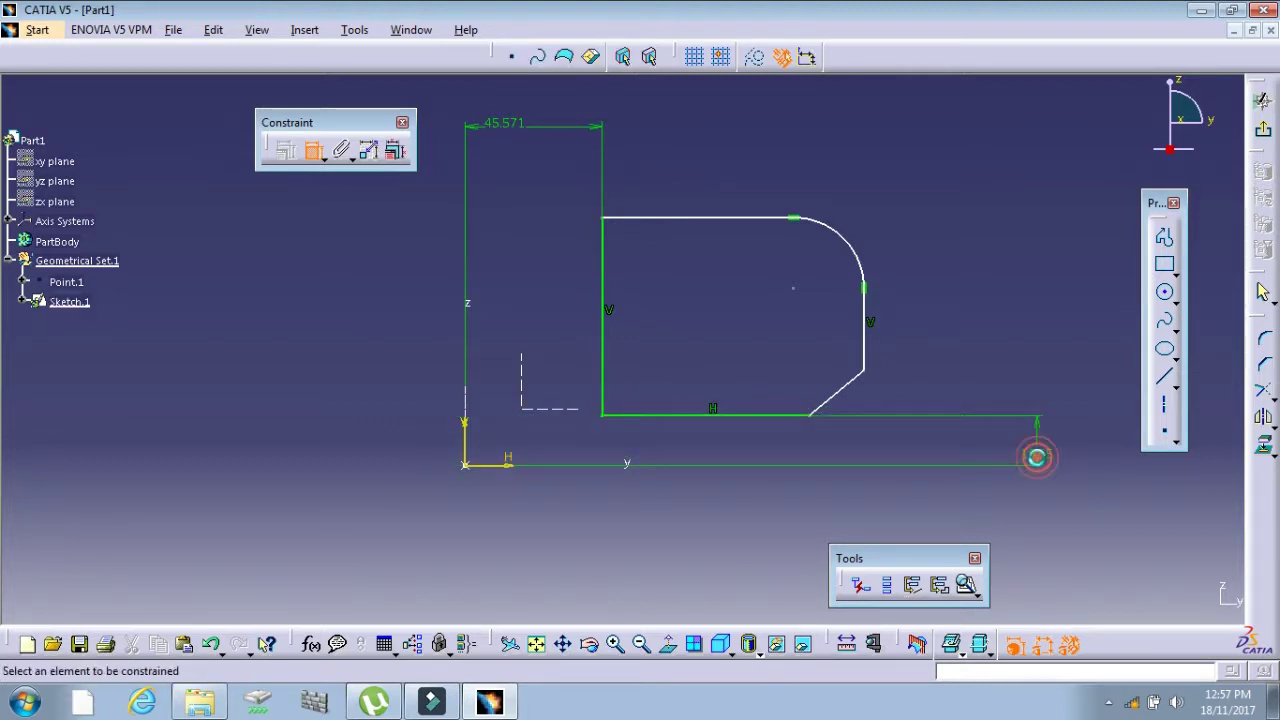
pyautogui.click(845, 398)
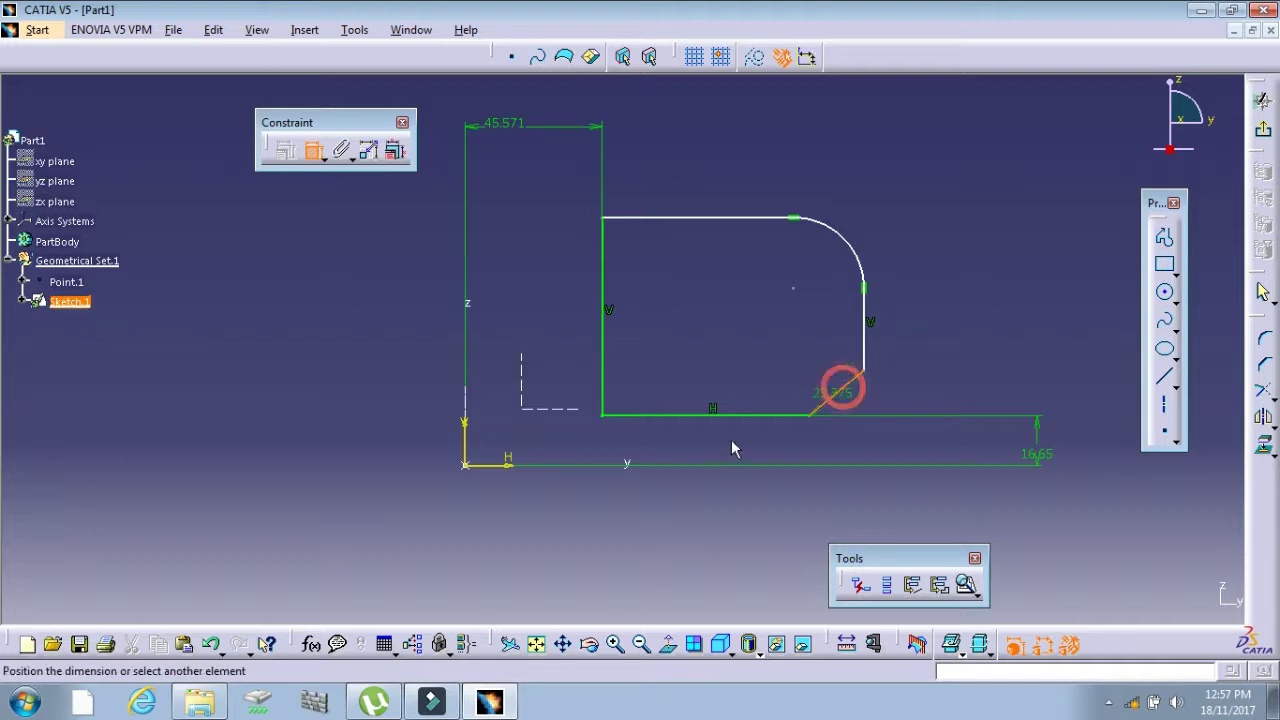
pyautogui.click(466, 462)
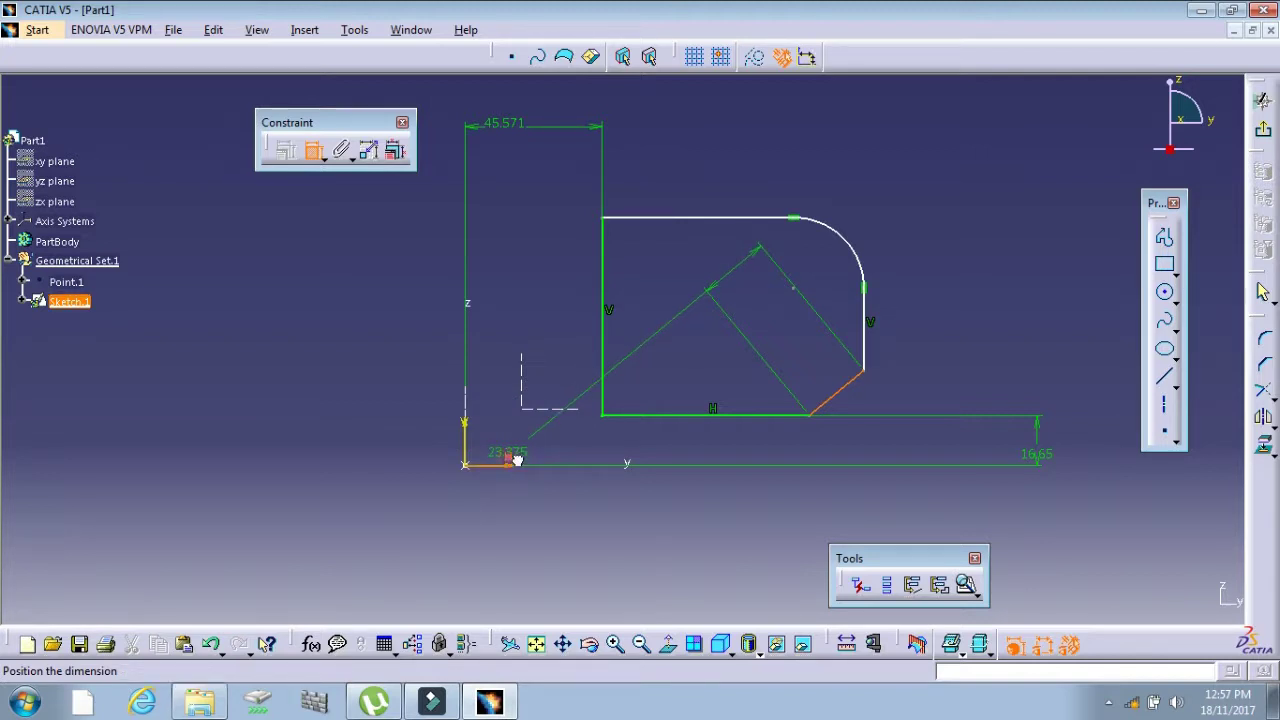
pyautogui.click(960, 415)
pyautogui.click(1027, 353)
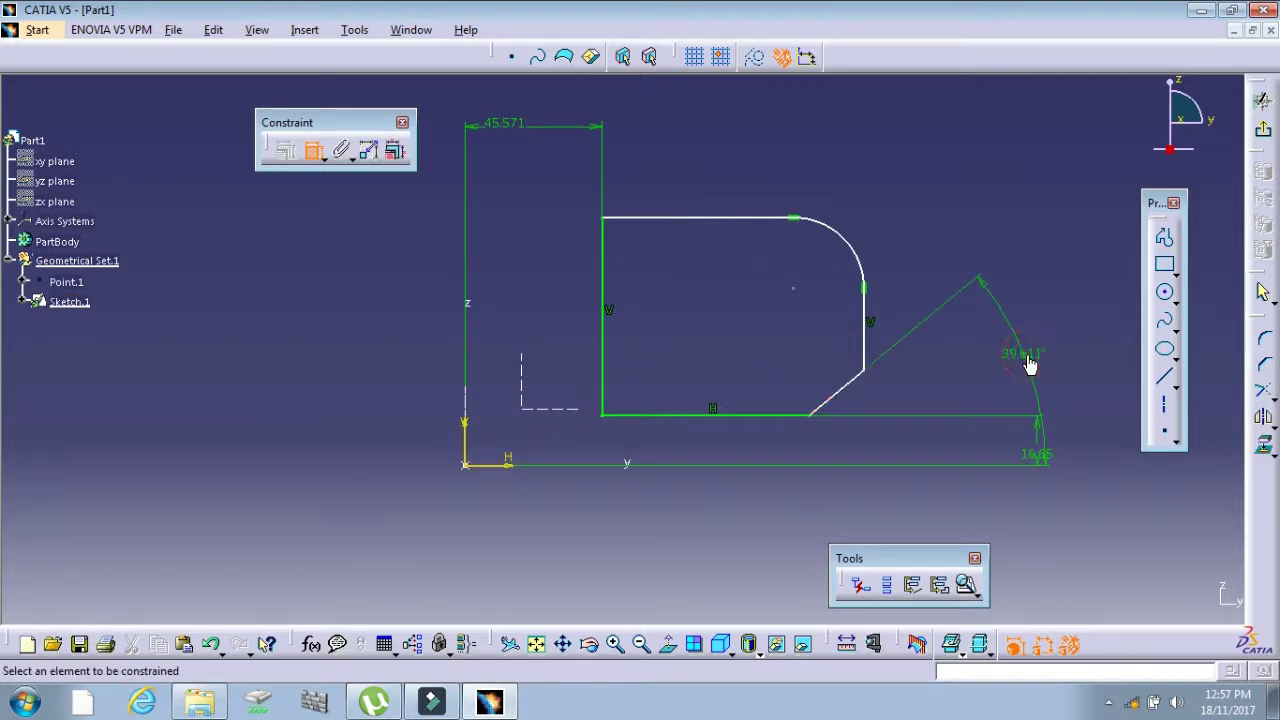
# Add a 132.194 right-edge offset from the V axis and an 82.163 top-edge height.
pyautogui.click(866, 332)
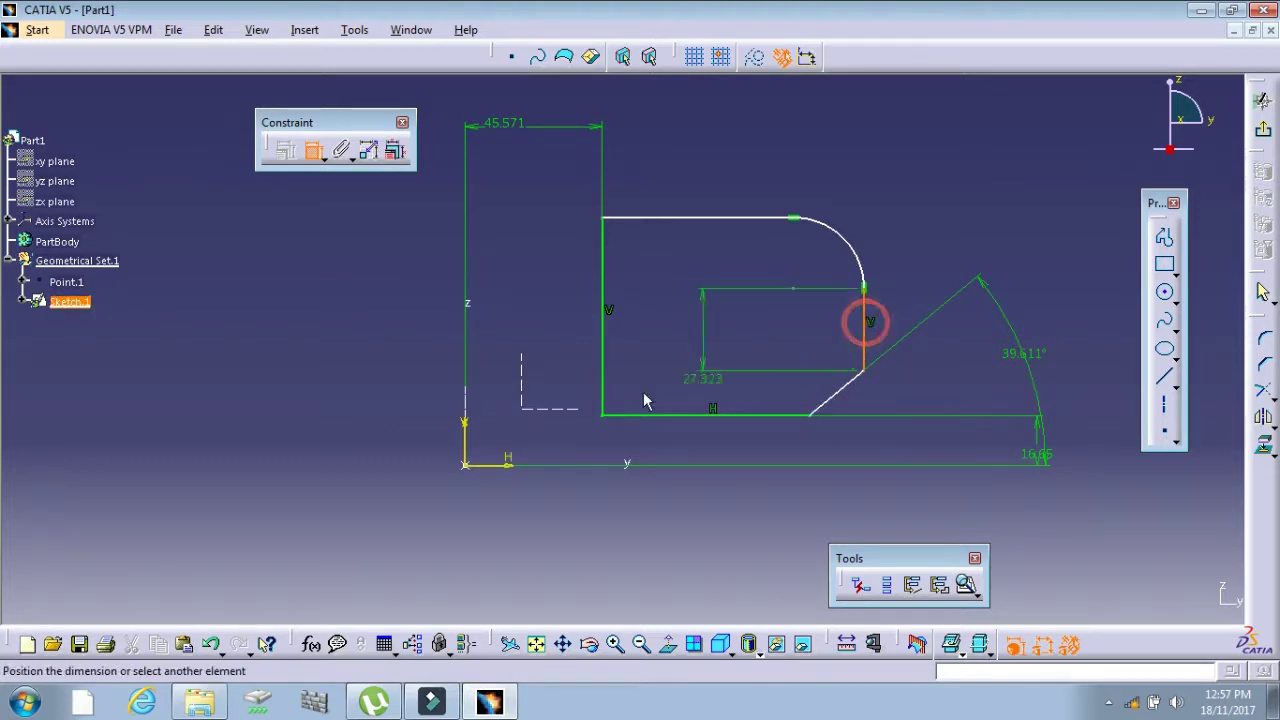
pyautogui.click(465, 430)
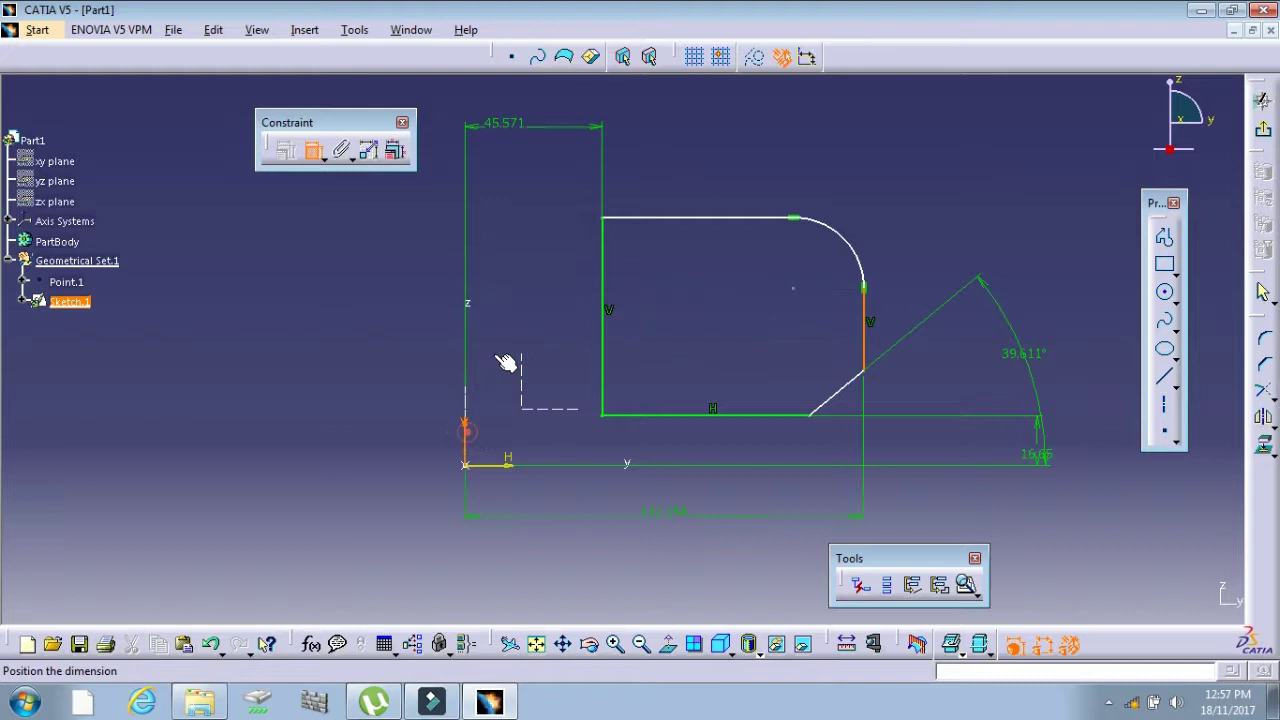
pyautogui.click(567, 103)
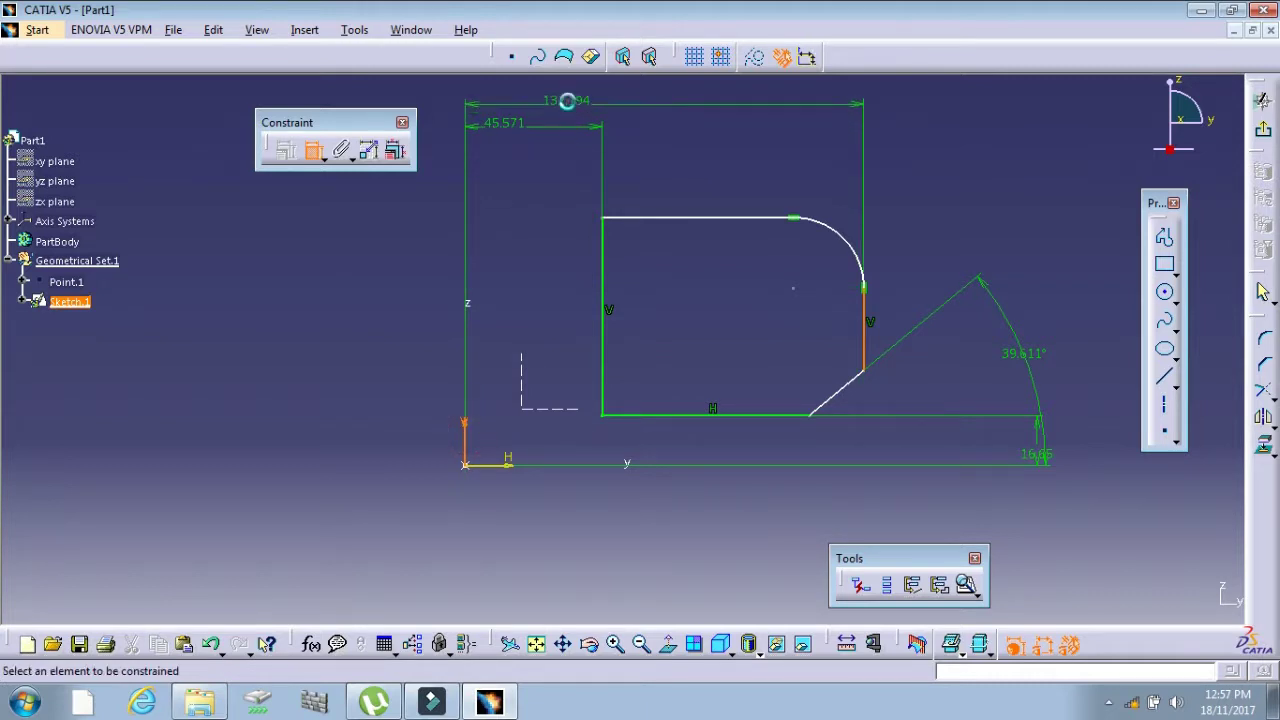
pyautogui.click(698, 218)
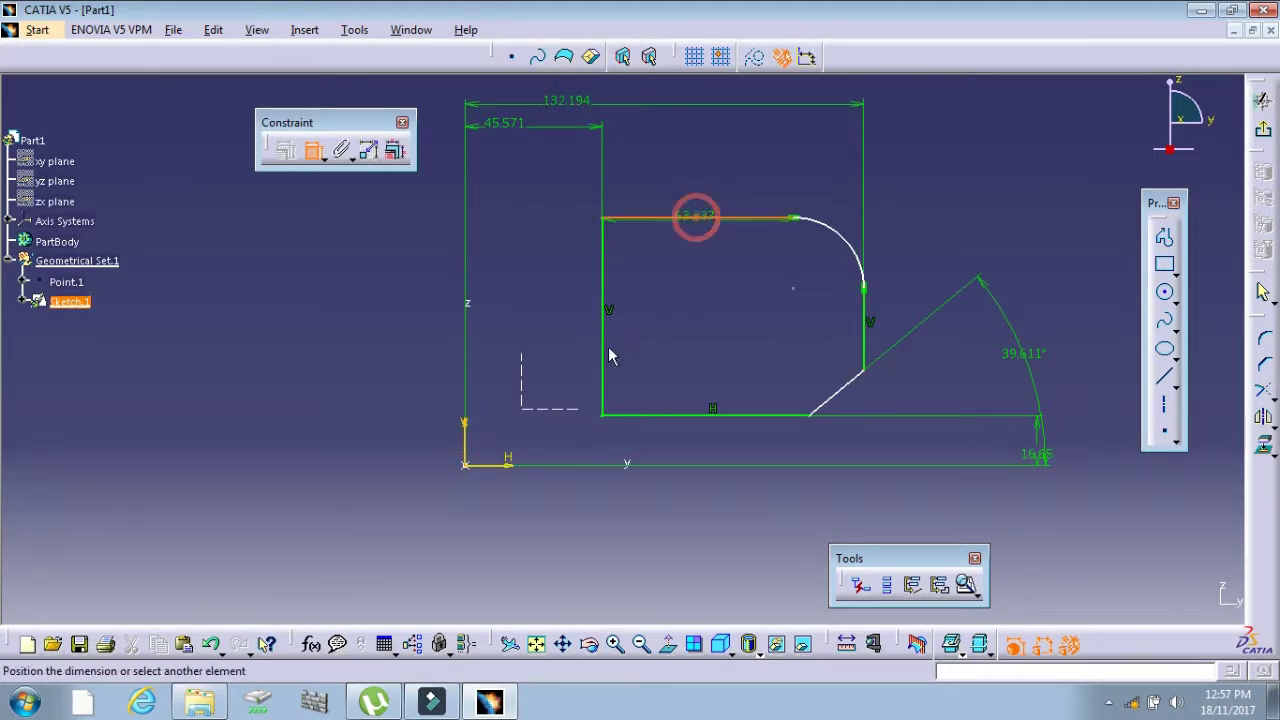
pyautogui.click(510, 463)
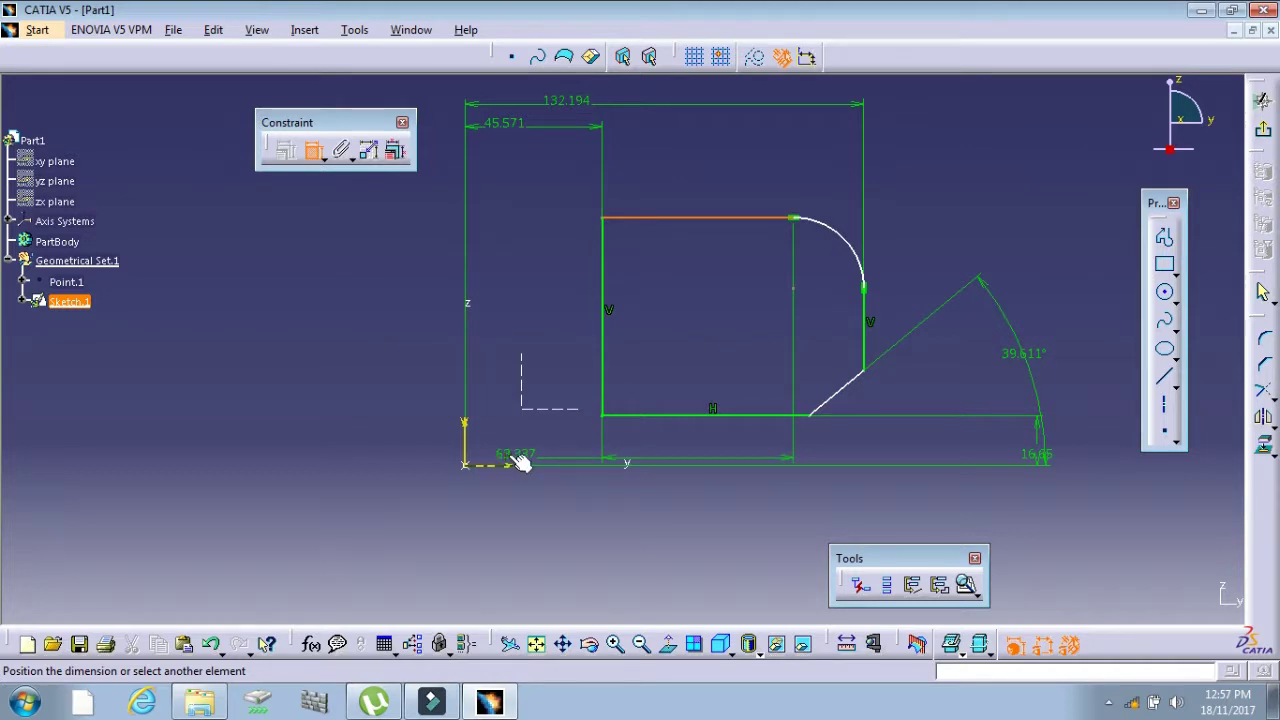
pyautogui.click(1104, 368)
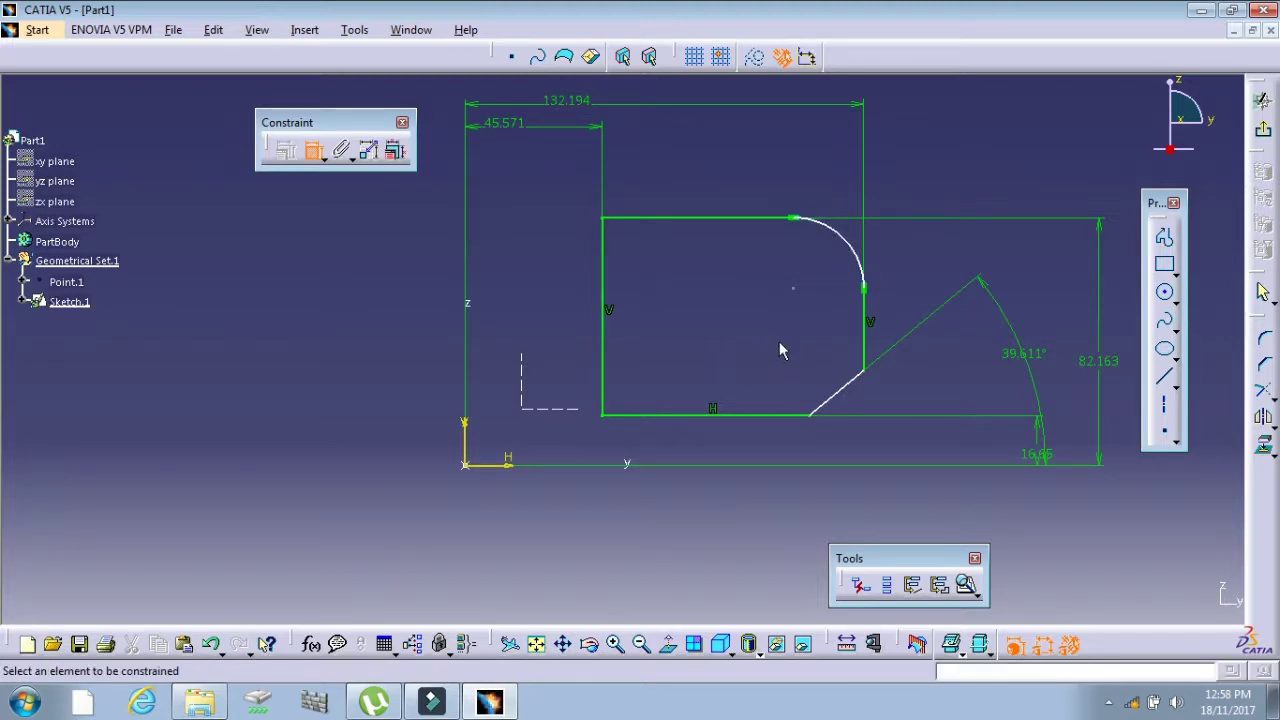
# Dimension Point.3 from the V axis and the arc's lower end 58.877 from the H axis.
pyautogui.click(813, 420)
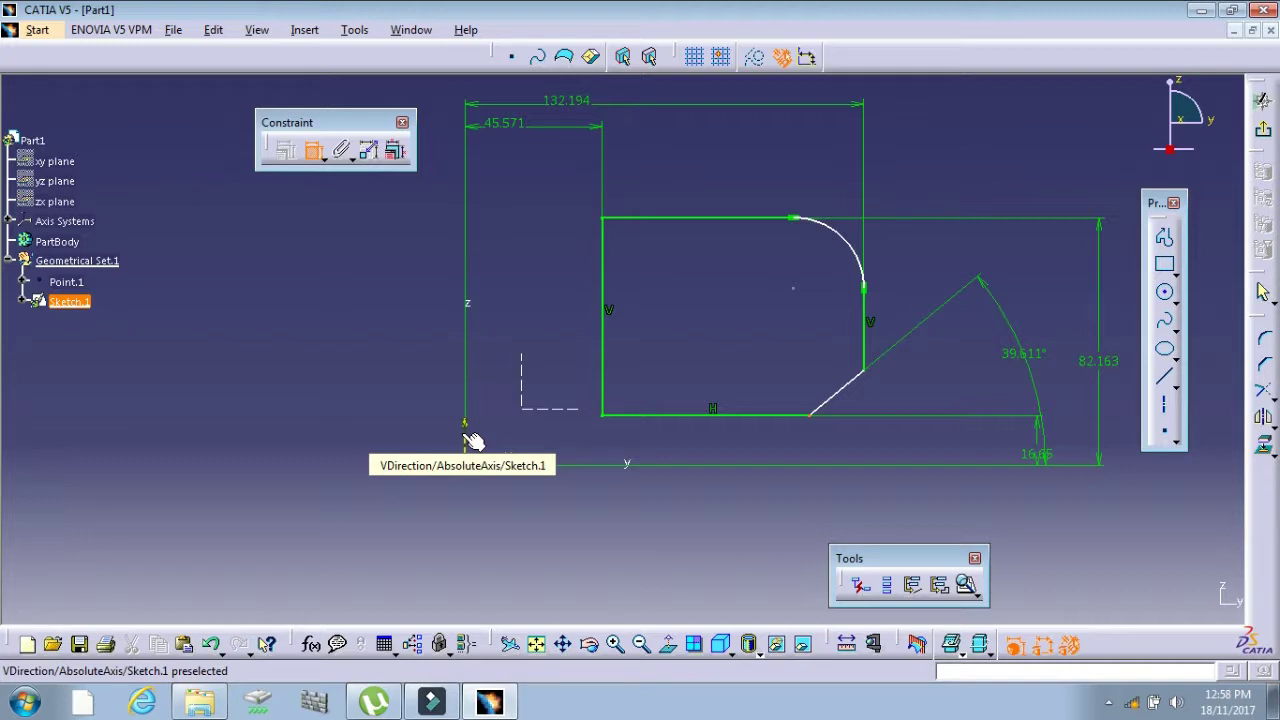
pyautogui.click(470, 440)
pyautogui.click(465, 550)
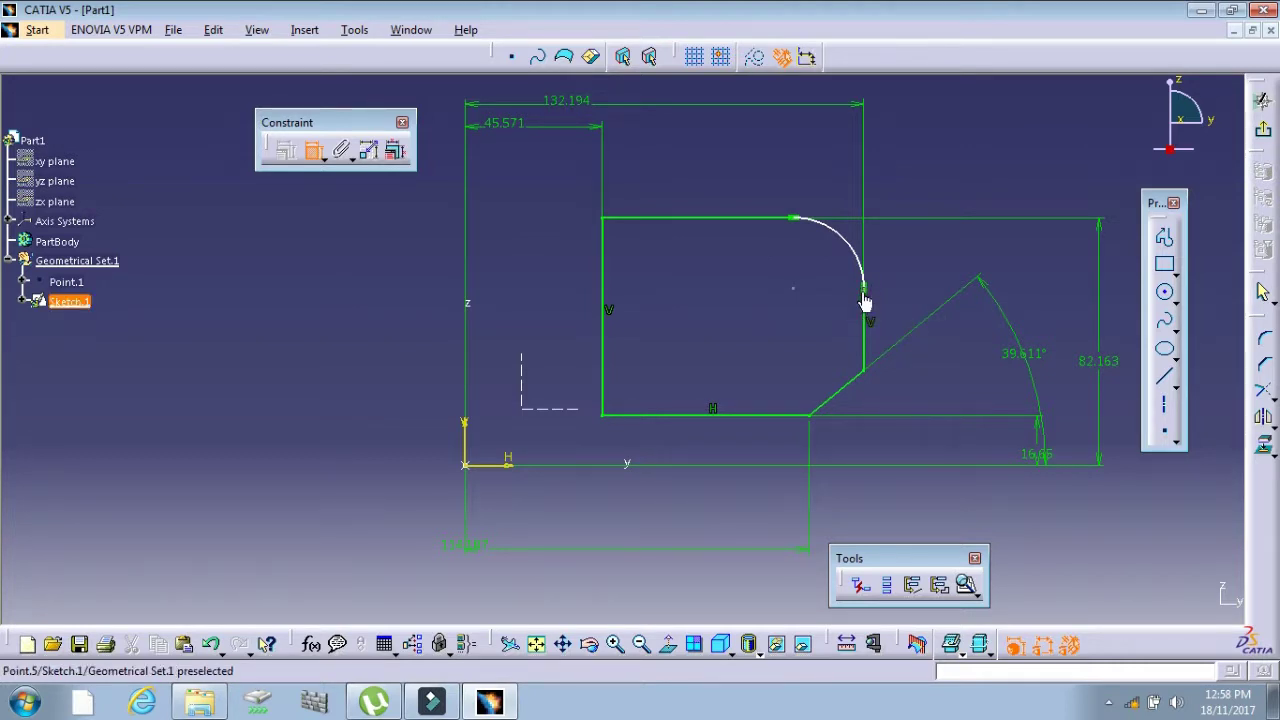
pyautogui.click(862, 291)
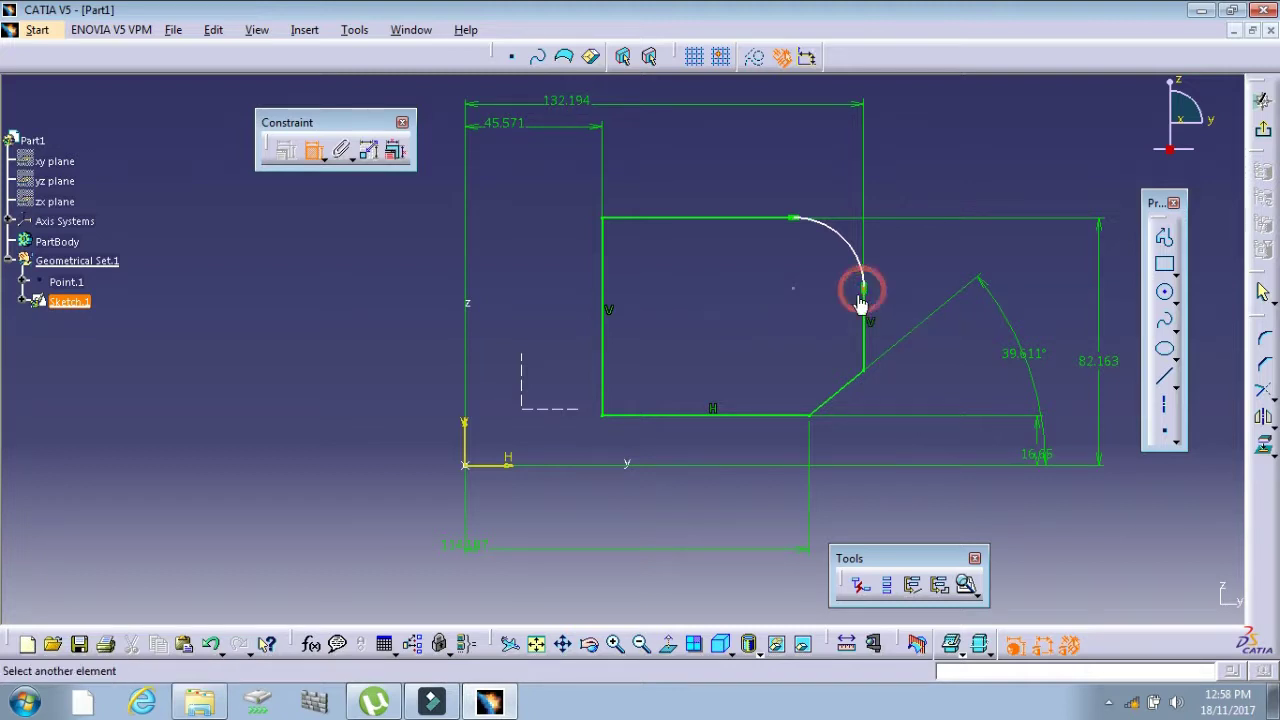
pyautogui.click(513, 461)
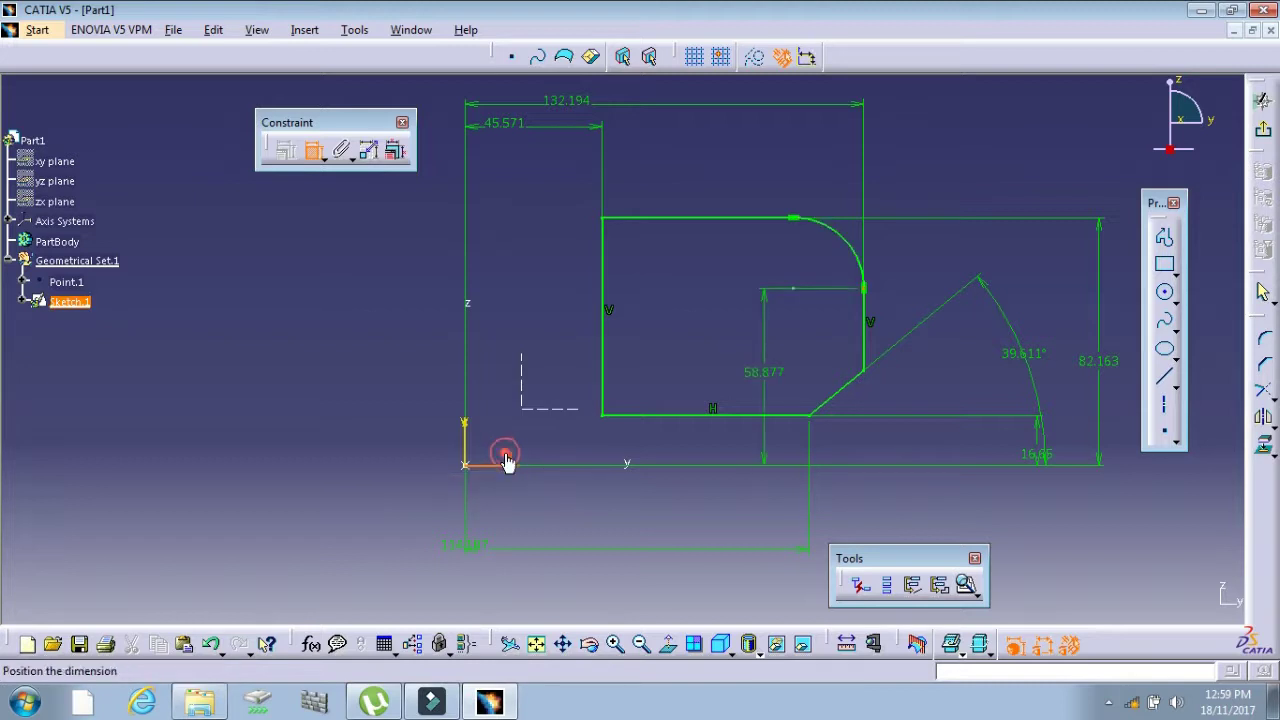
pyautogui.click(308, 405)
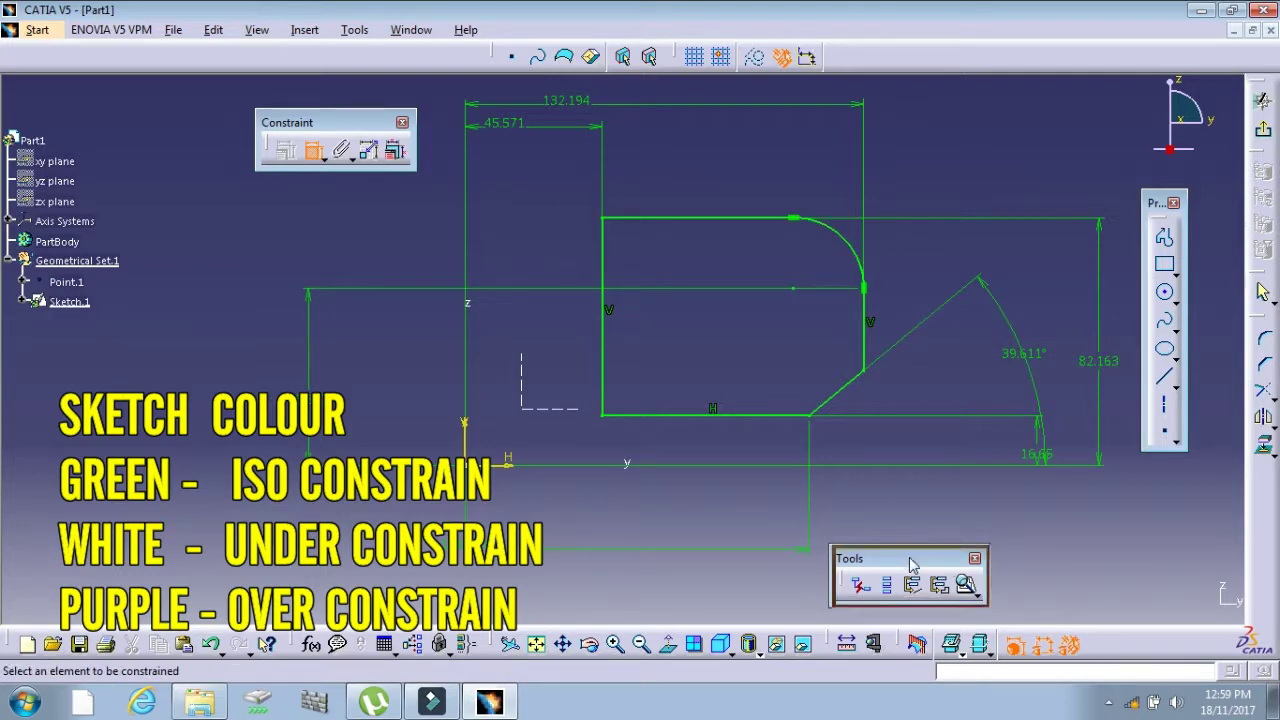
pyautogui.moveTo(909, 562); pyautogui.dragTo(928, 526)
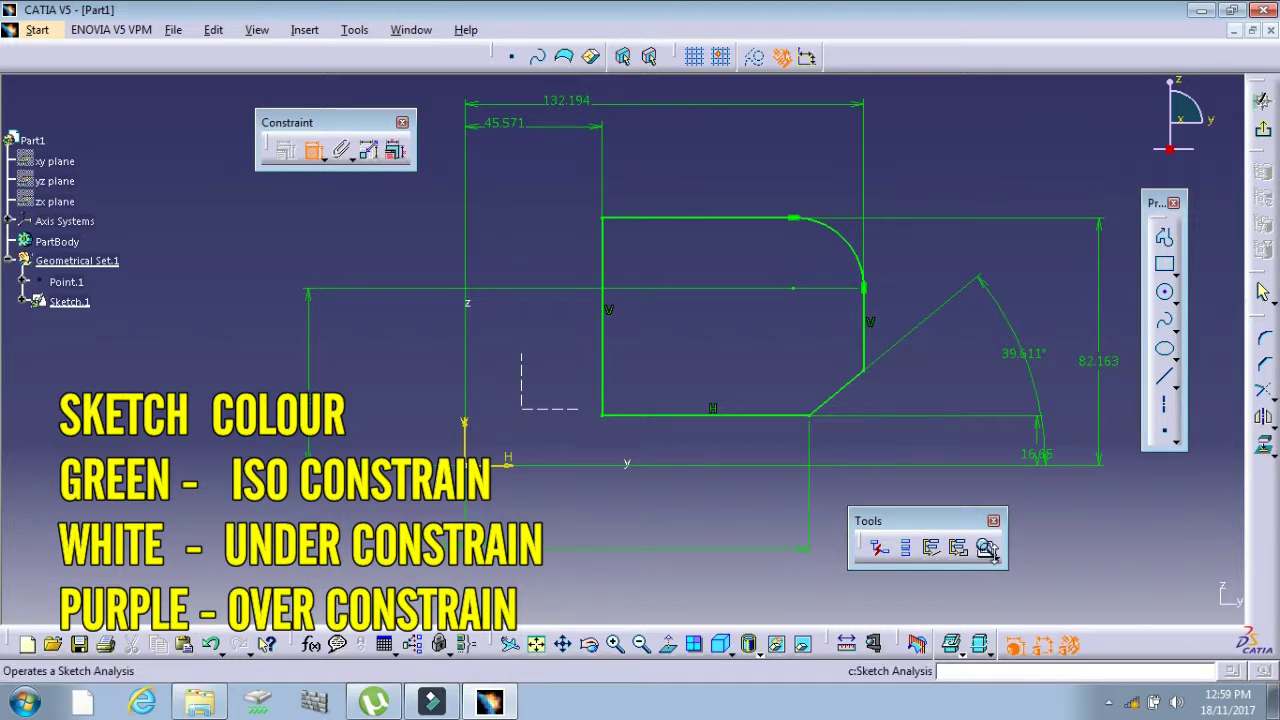
pyautogui.click(995, 557)
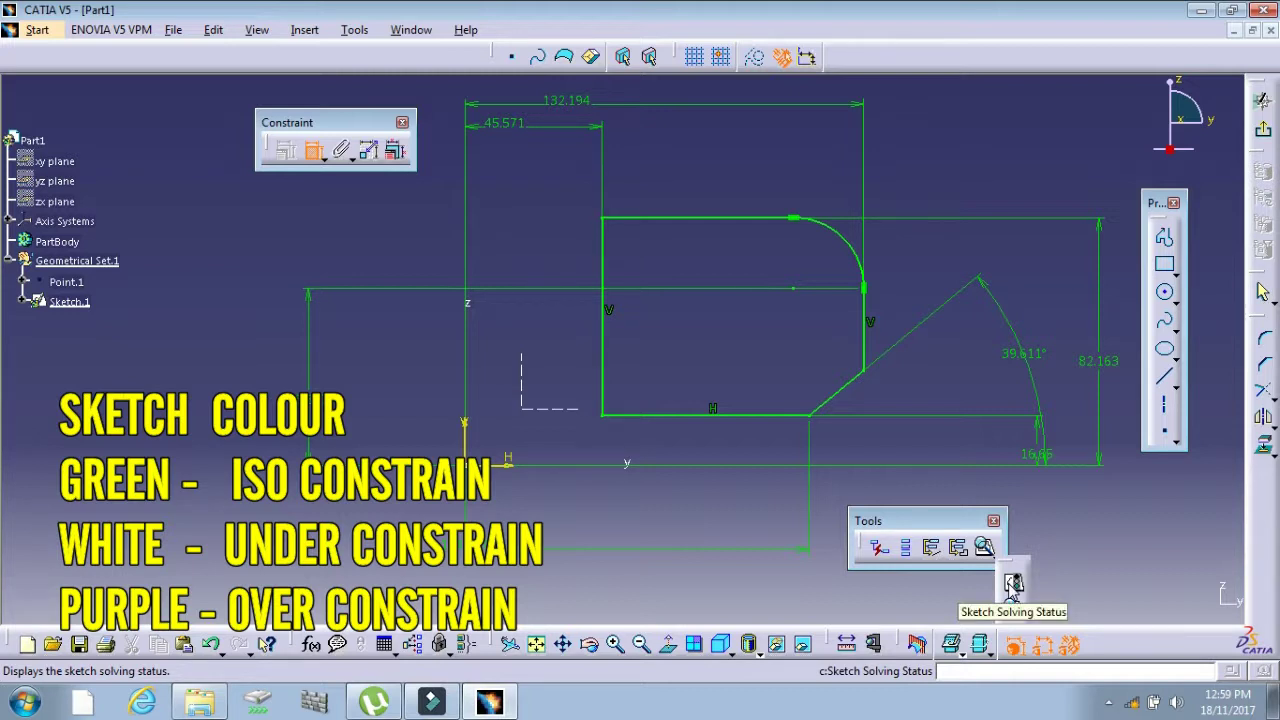
pyautogui.click(1012, 594)
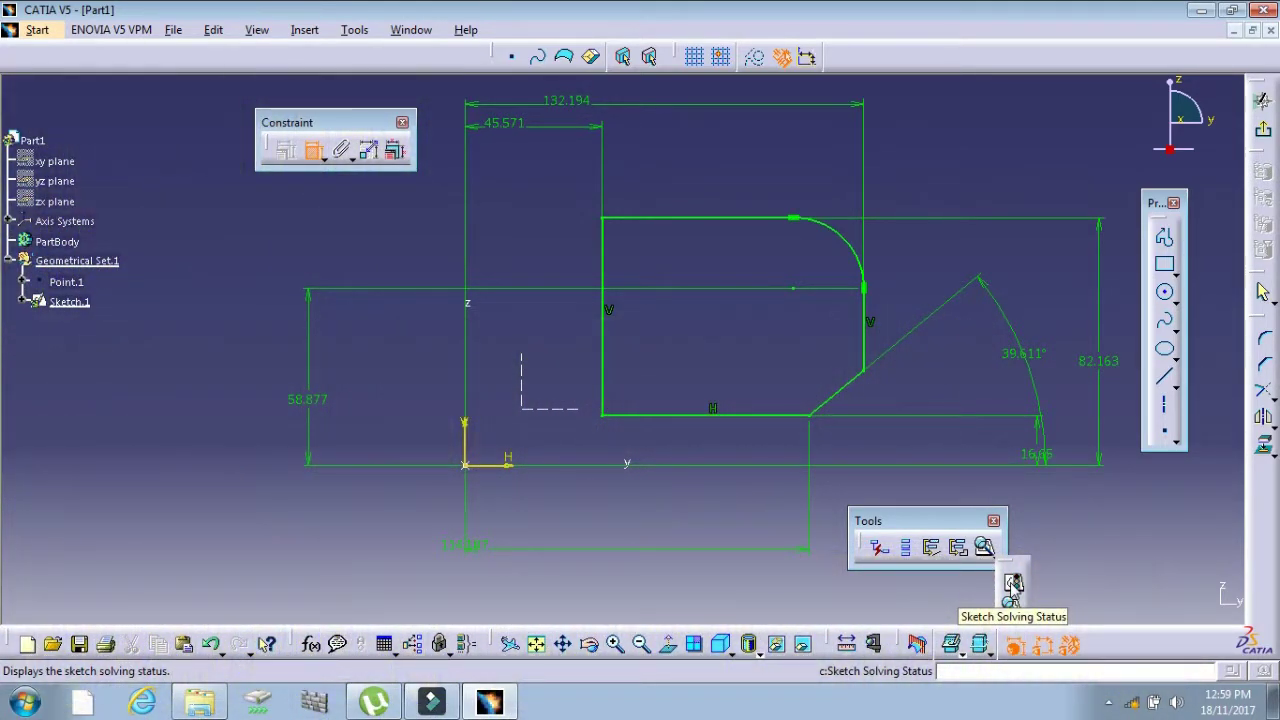
pyautogui.click(1012, 586)
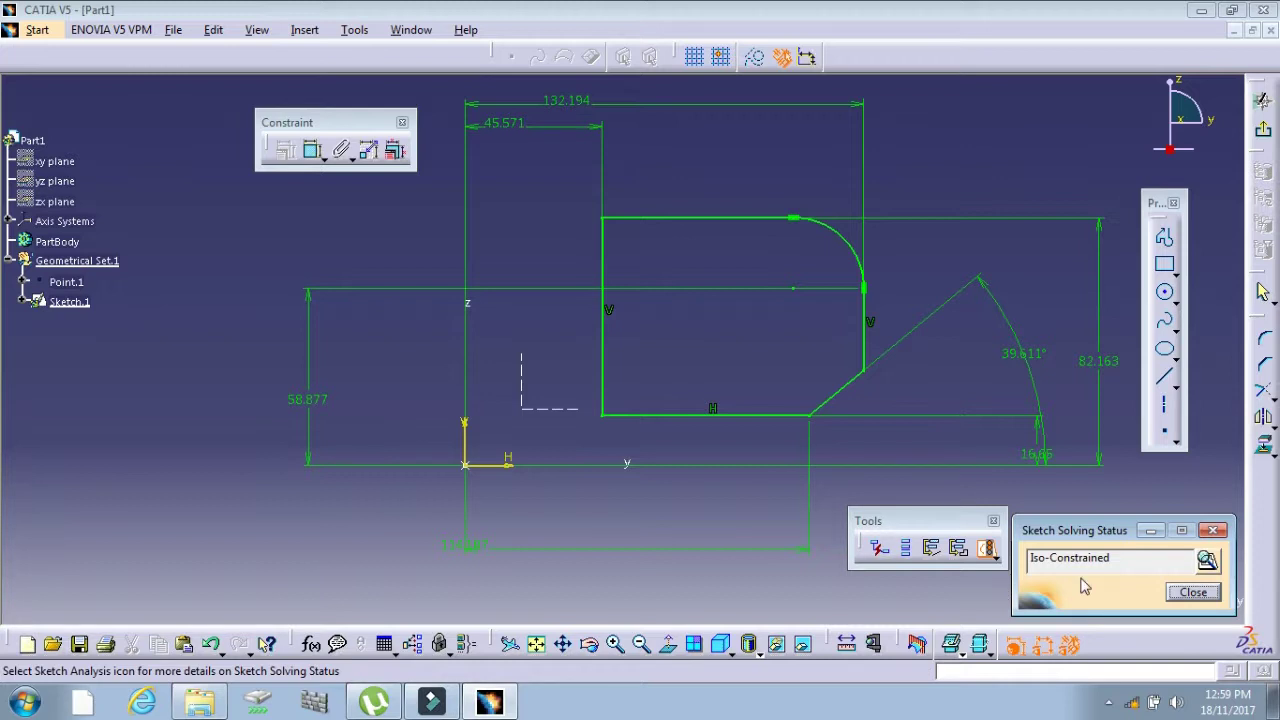
pyautogui.click(1193, 593)
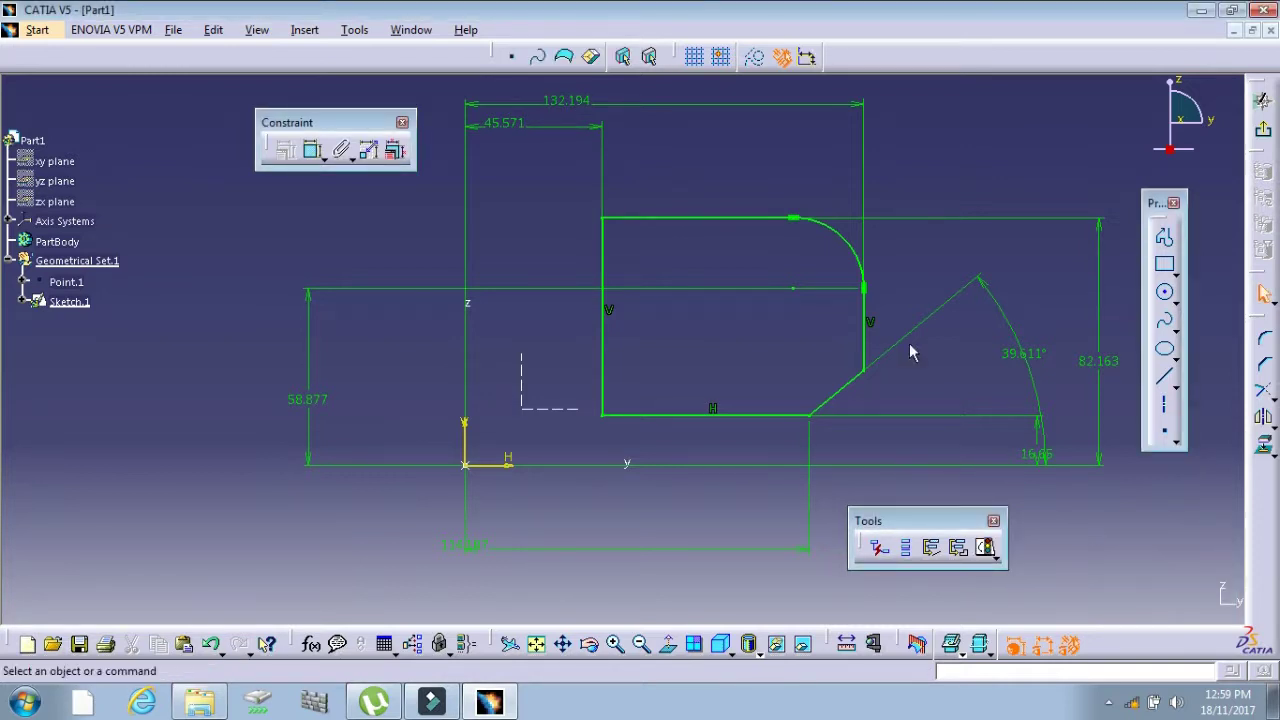
# Delete the 82.163 dimension and confirm via Sketch Solving Status the sketch is under-constrained.
pyautogui.click(1094, 361)
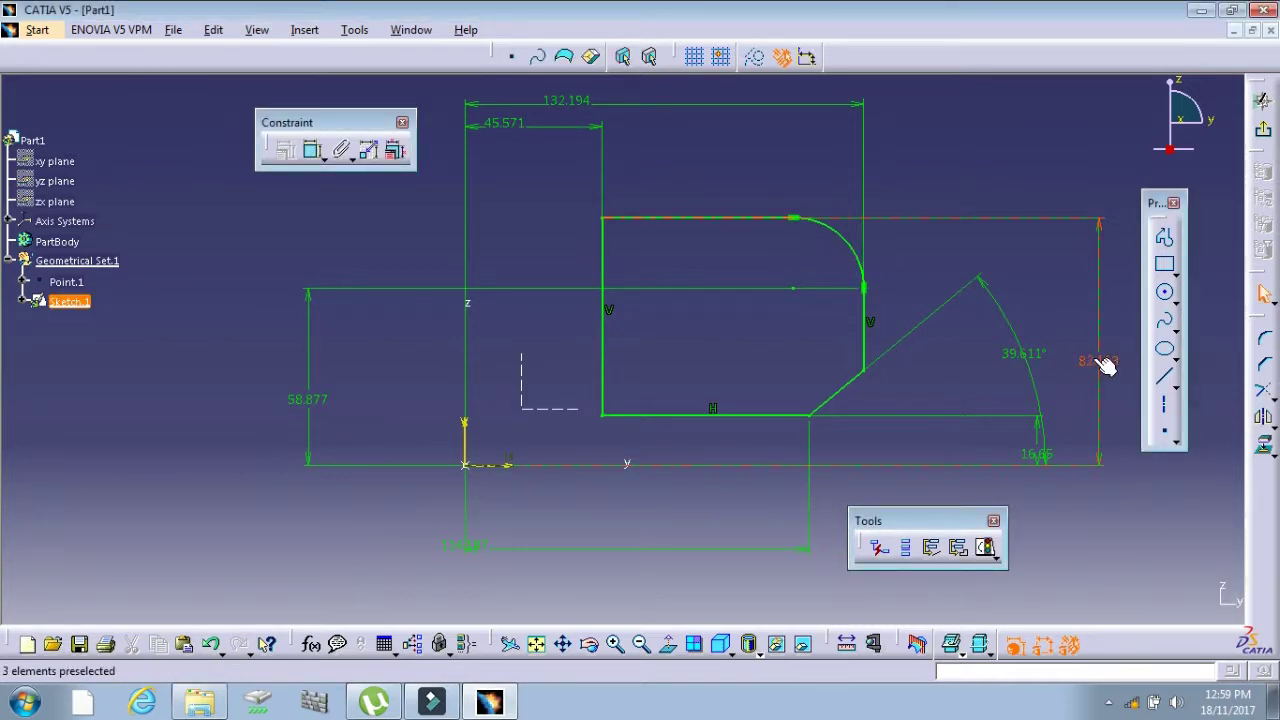
pyautogui.rightClick(1094, 361)
pyautogui.click(1136, 614)
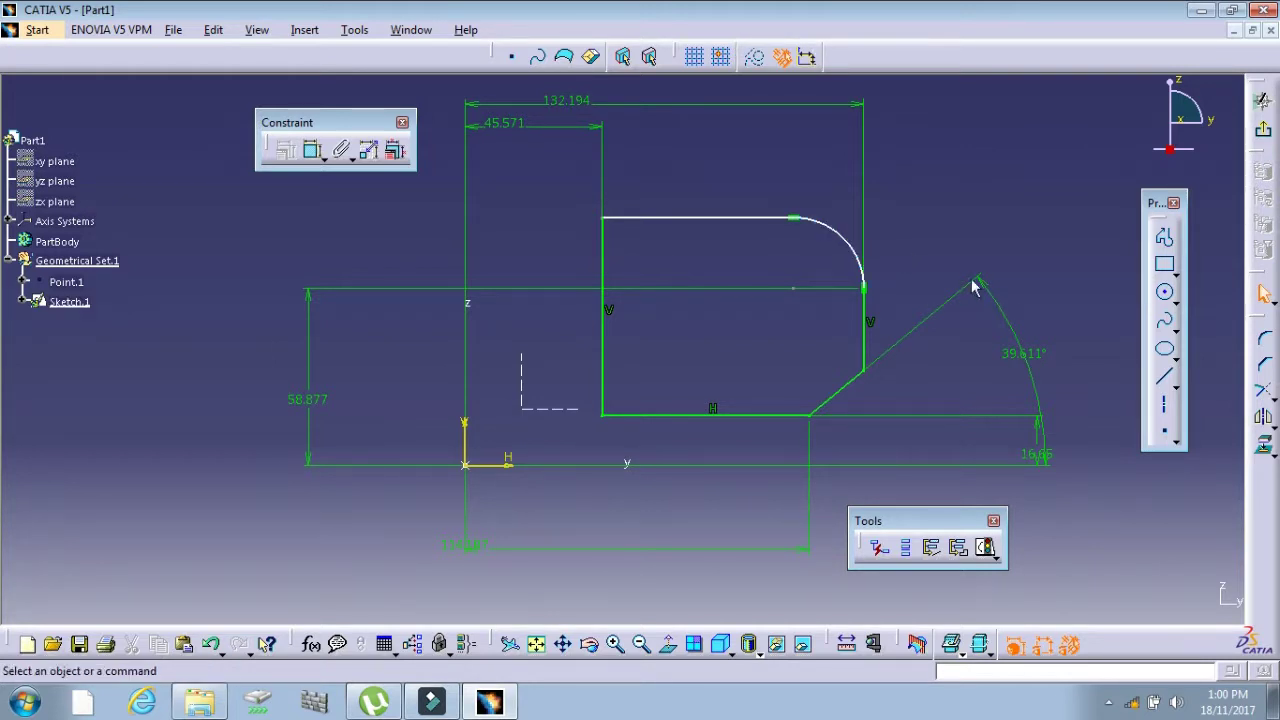
pyautogui.click(988, 551)
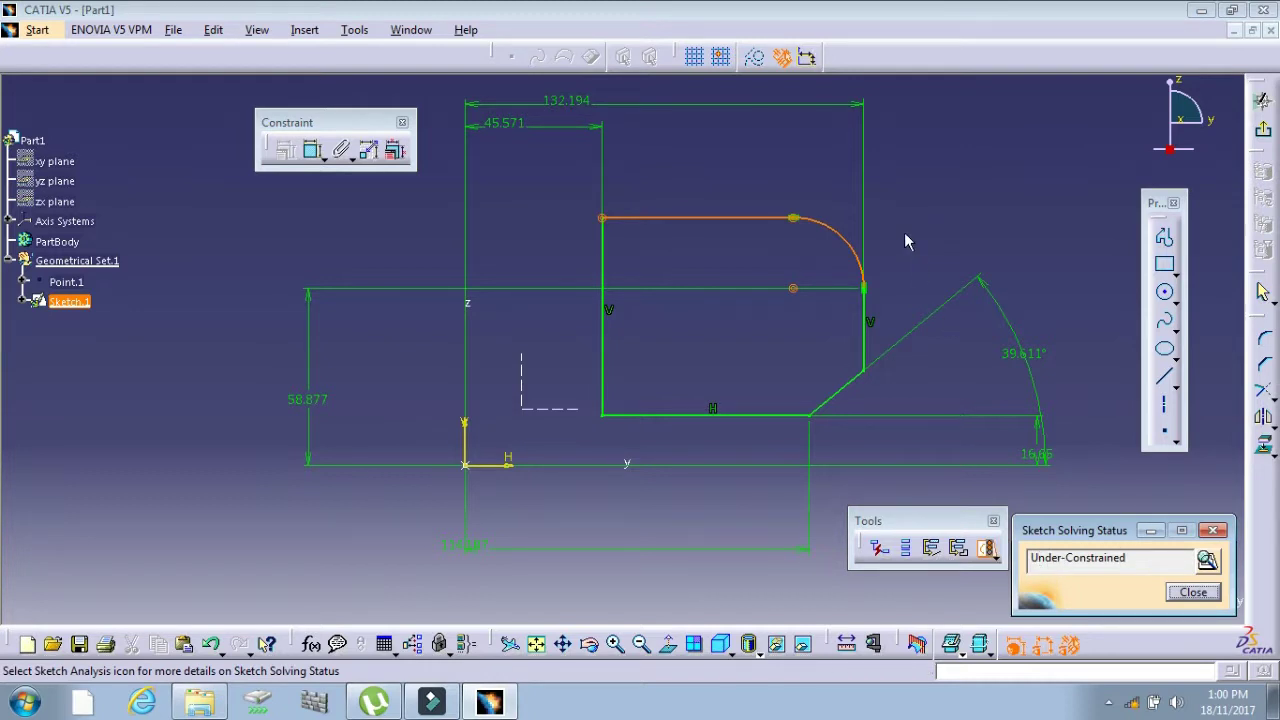
pyautogui.click(1193, 592)
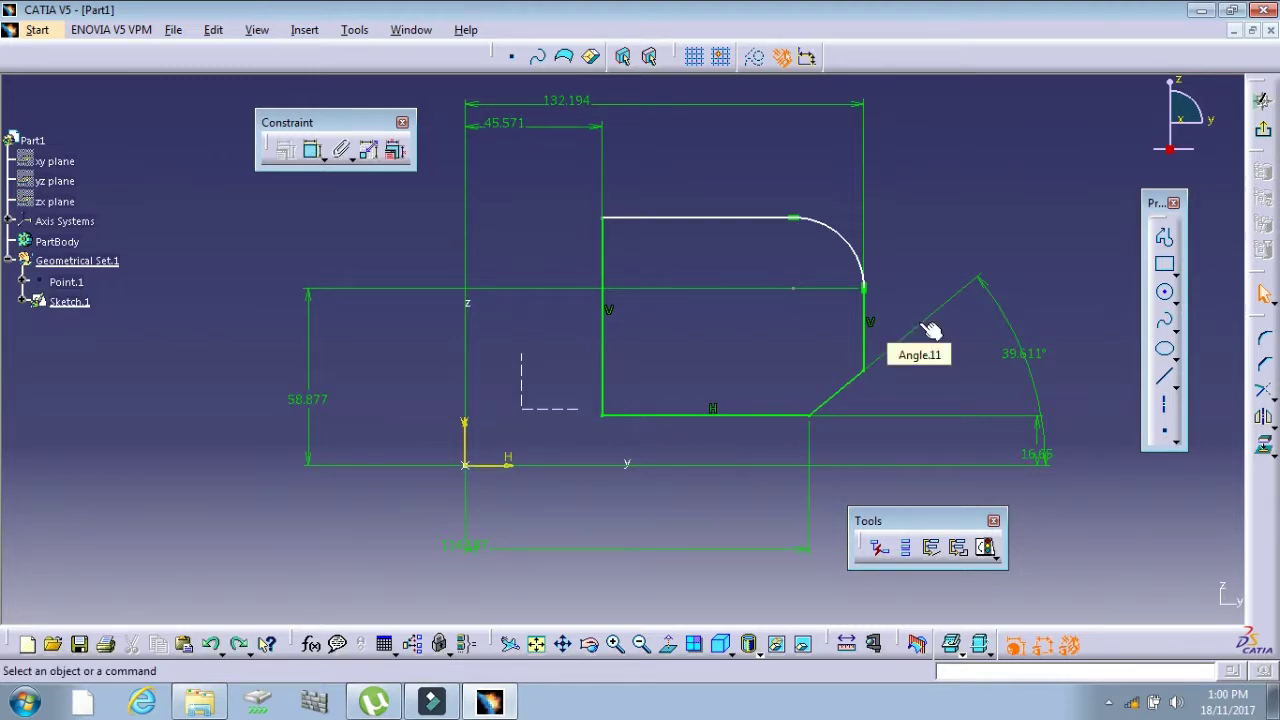
# Undo to restore the 82.163 dimension, then add a 63.337 length to the top line.
pyautogui.click(930, 330)
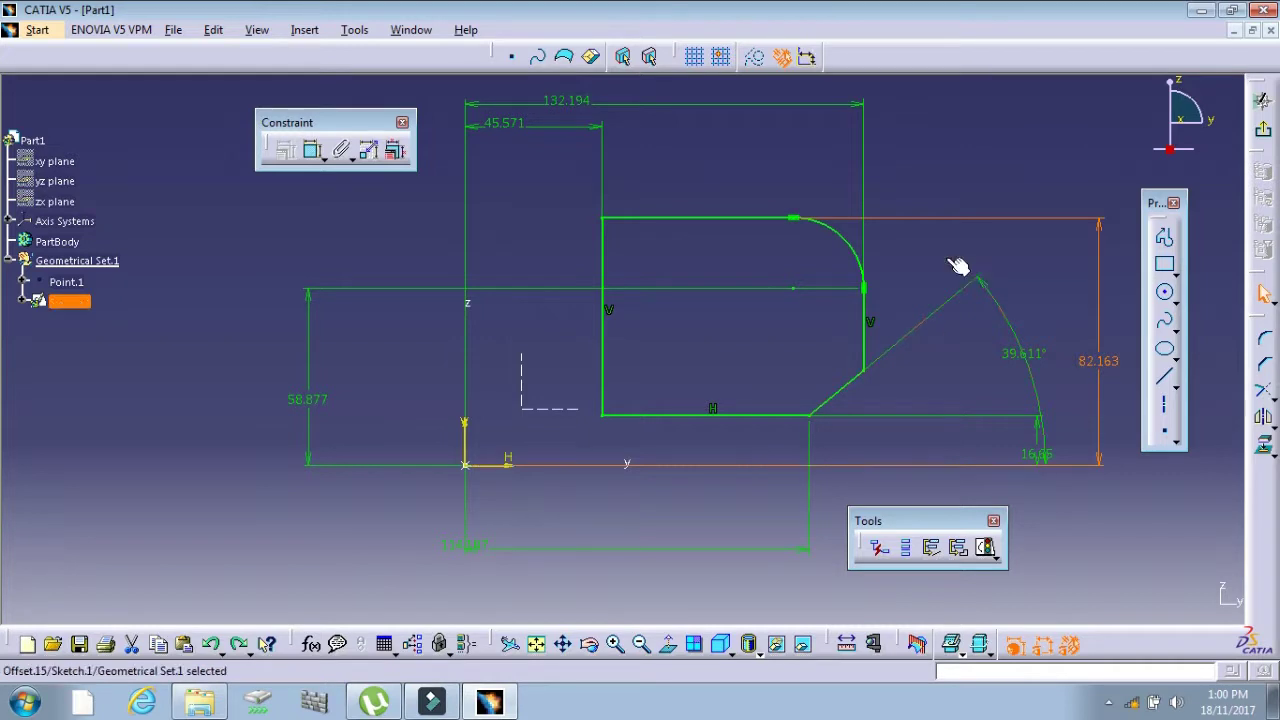
pyautogui.click(940, 178)
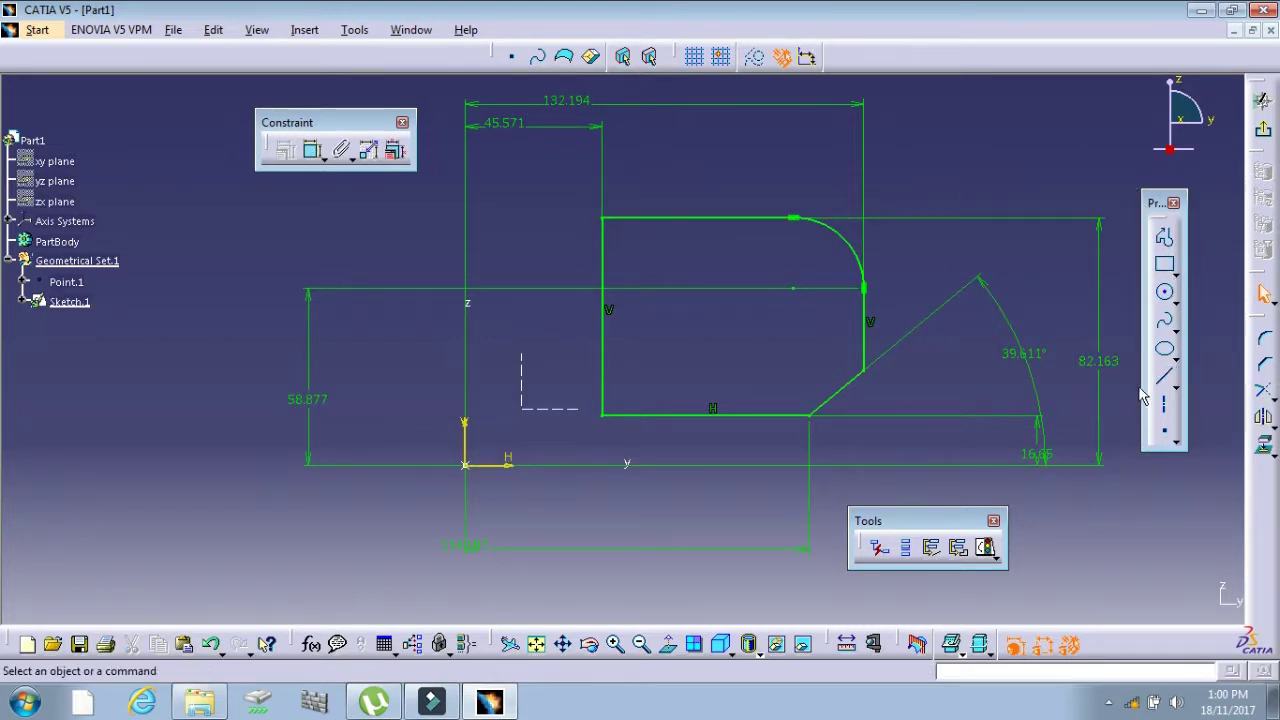
pyautogui.click(312, 150)
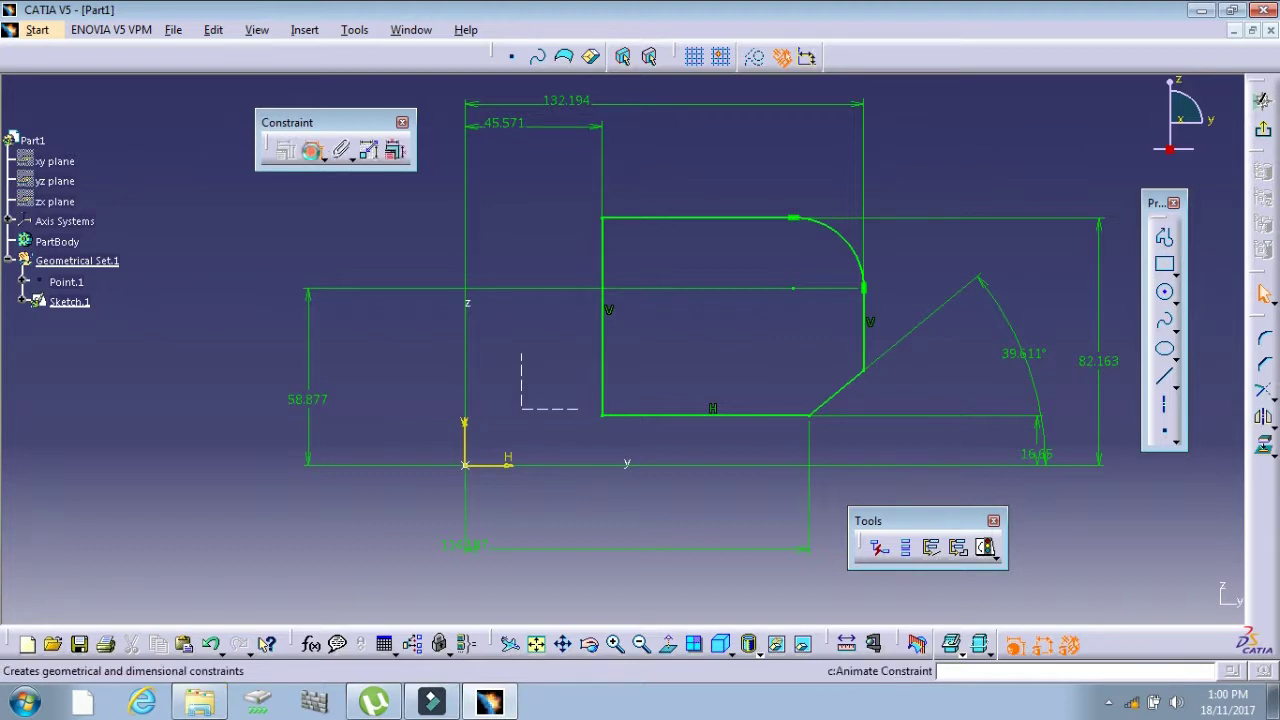
pyautogui.click(705, 217)
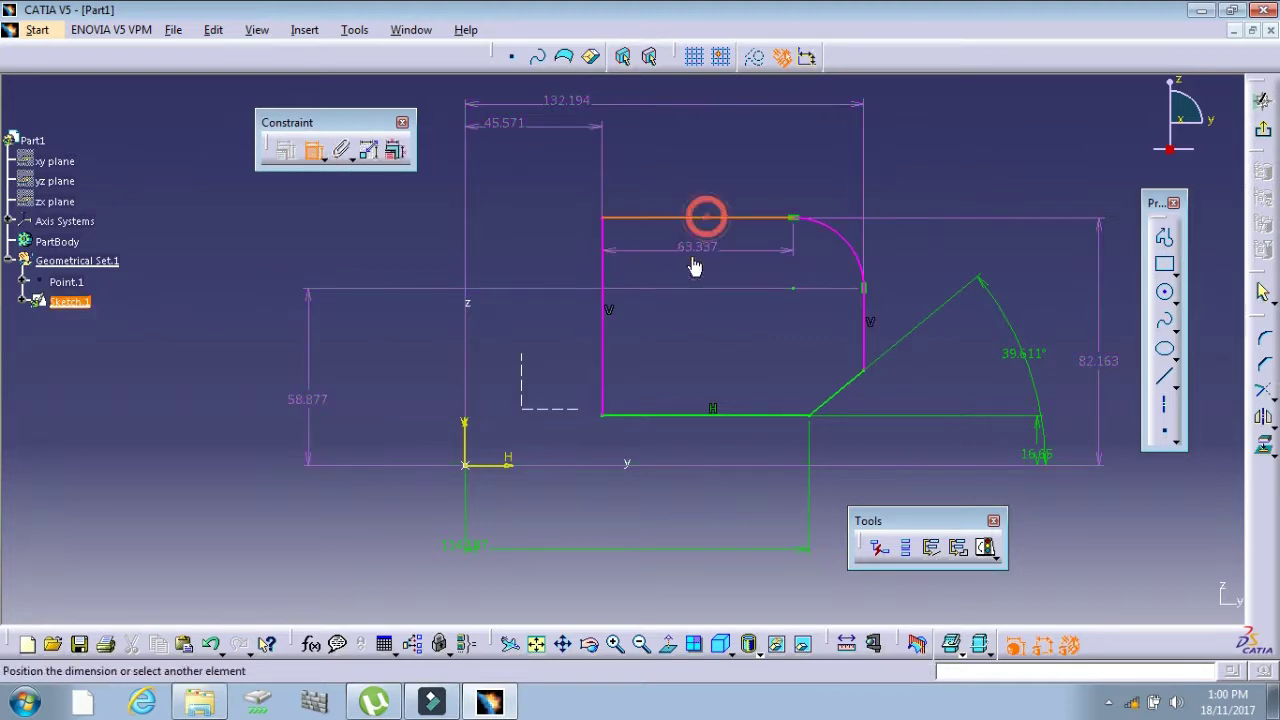
pyautogui.click(713, 130)
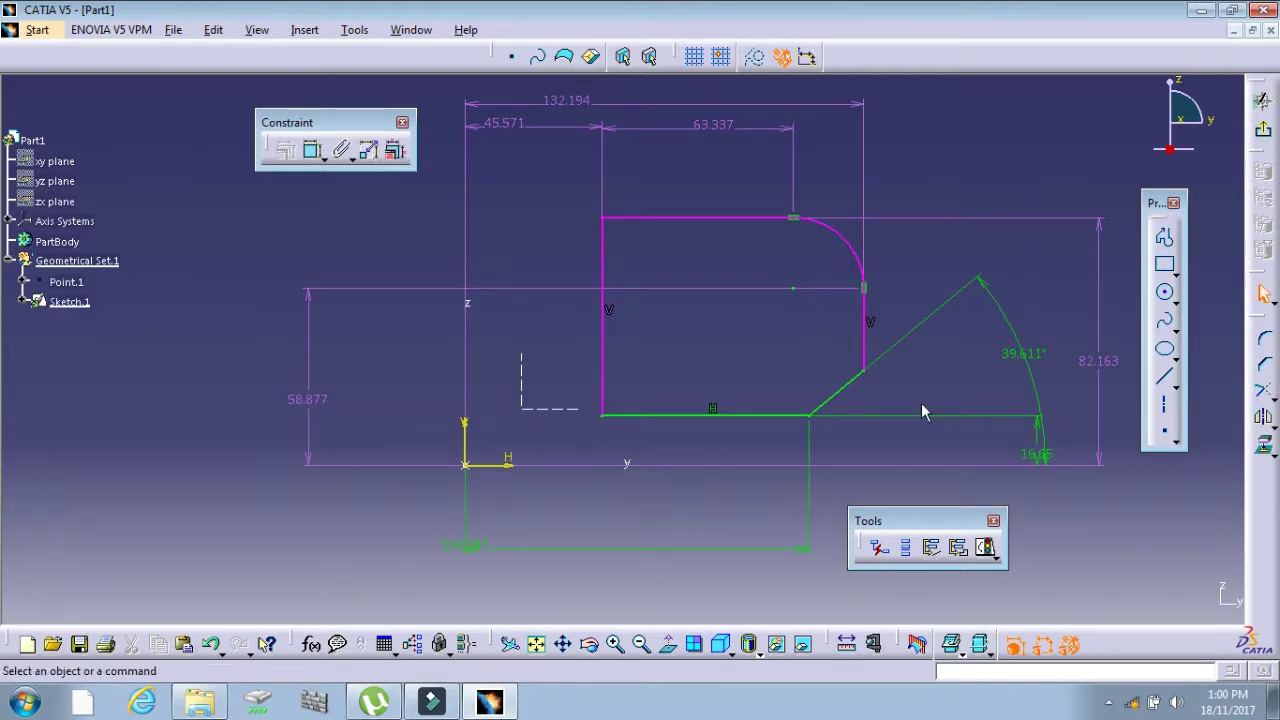
pyautogui.click(986, 548)
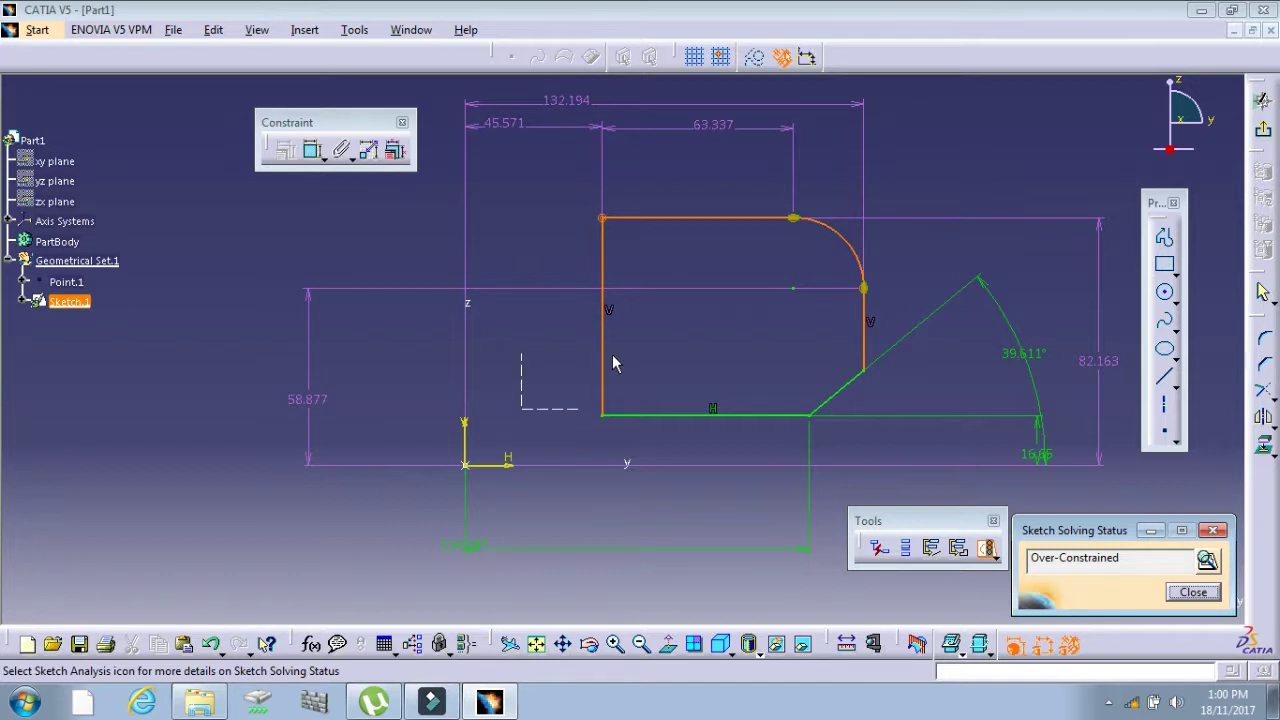
pyautogui.click(1193, 592)
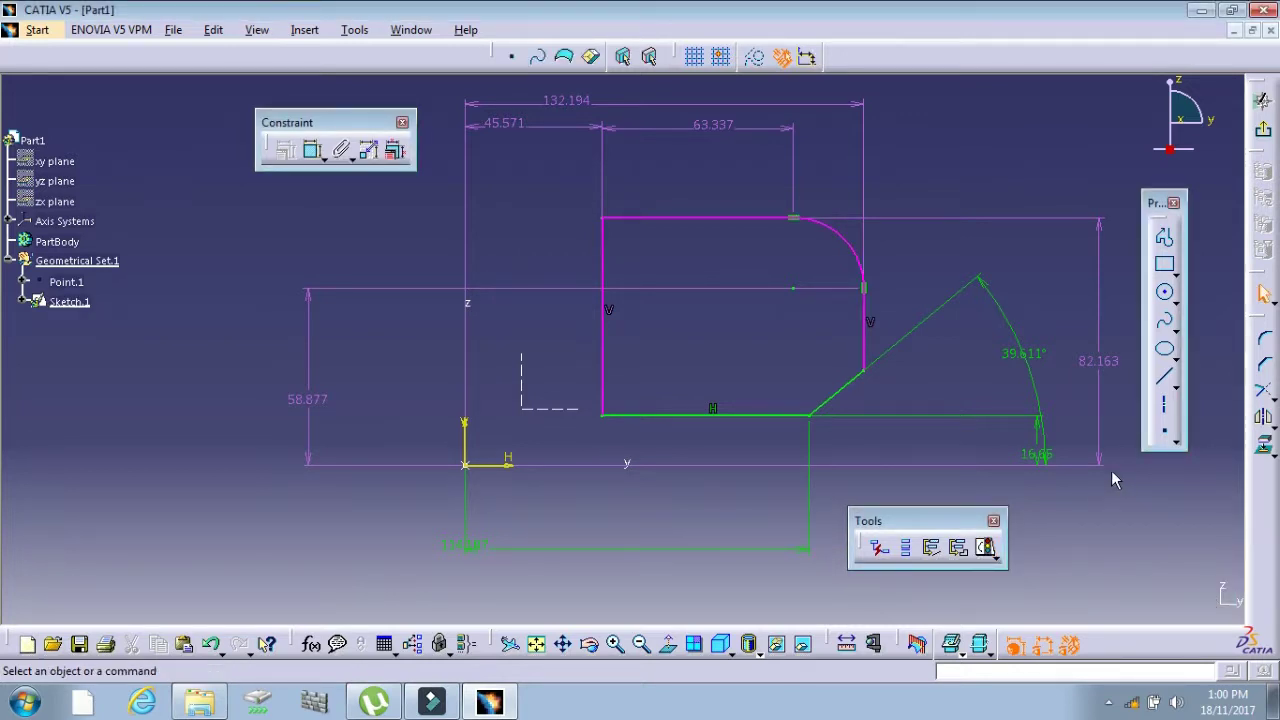
# Delete the 63.337 dimension and verify in Sketch Analysis the profile is closed with 6 curves.
pyautogui.rightClick(722, 124)
pyautogui.click(803, 381)
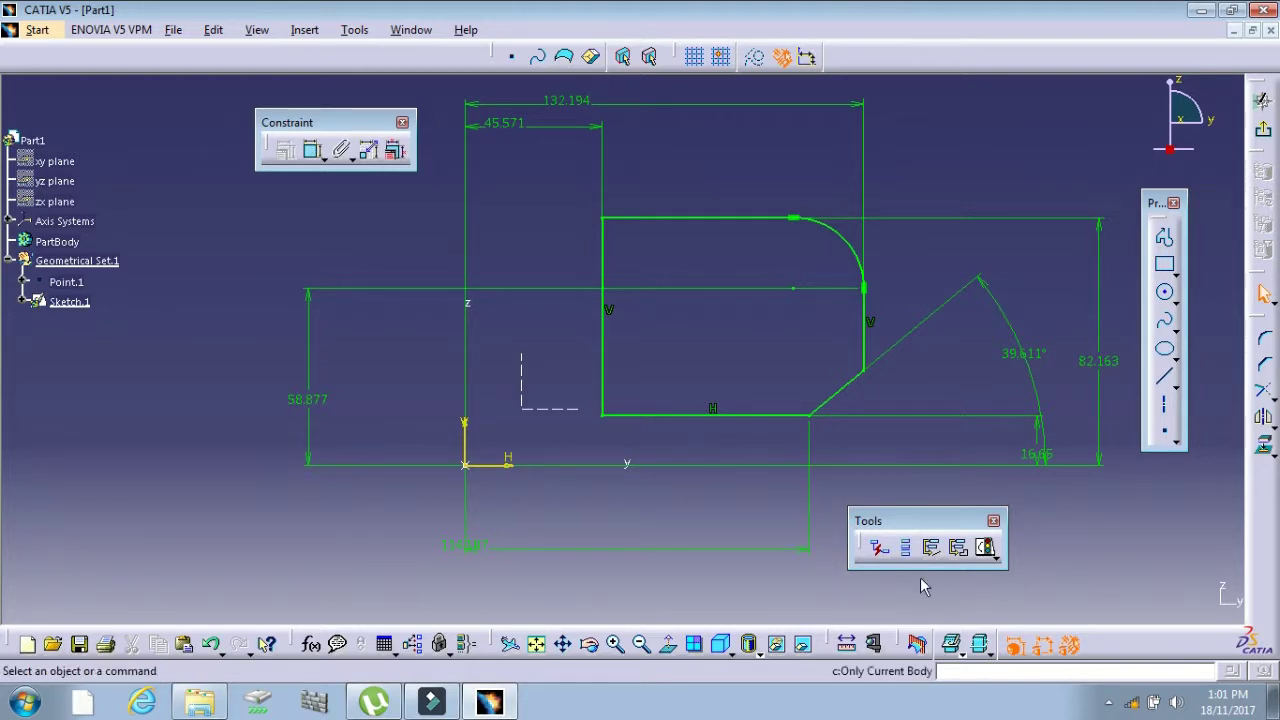
pyautogui.click(995, 553)
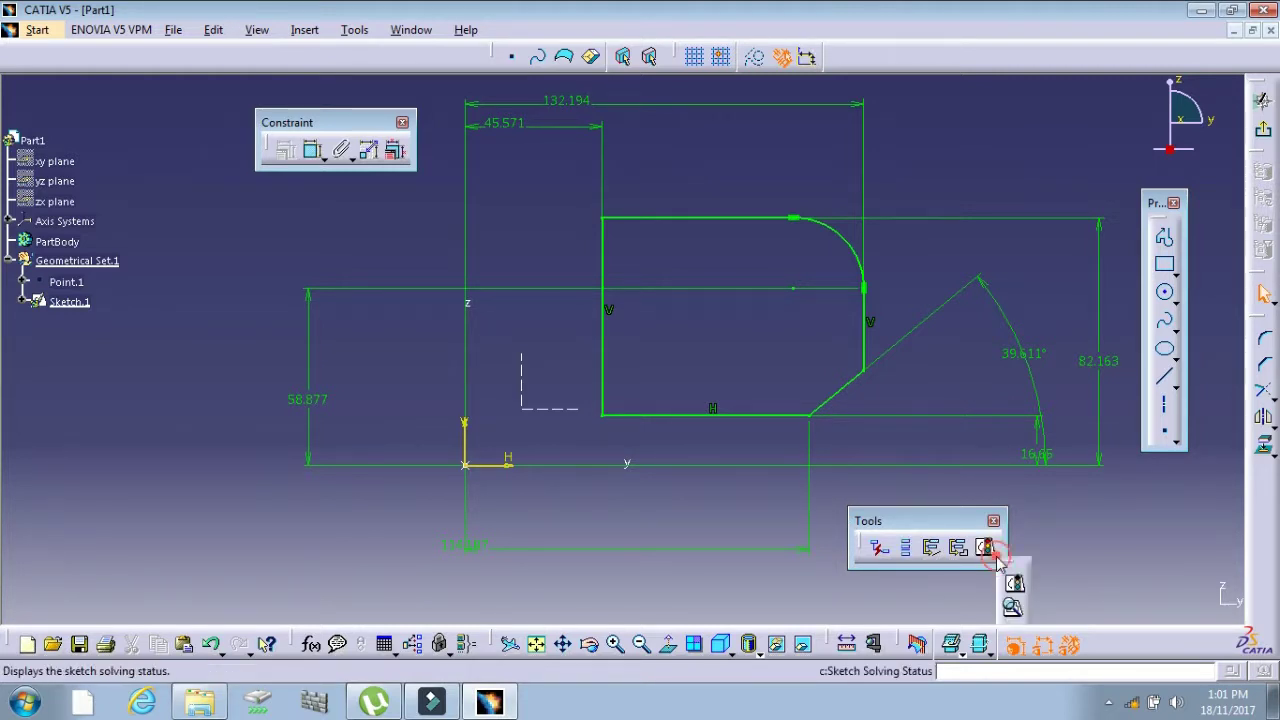
pyautogui.click(1013, 610)
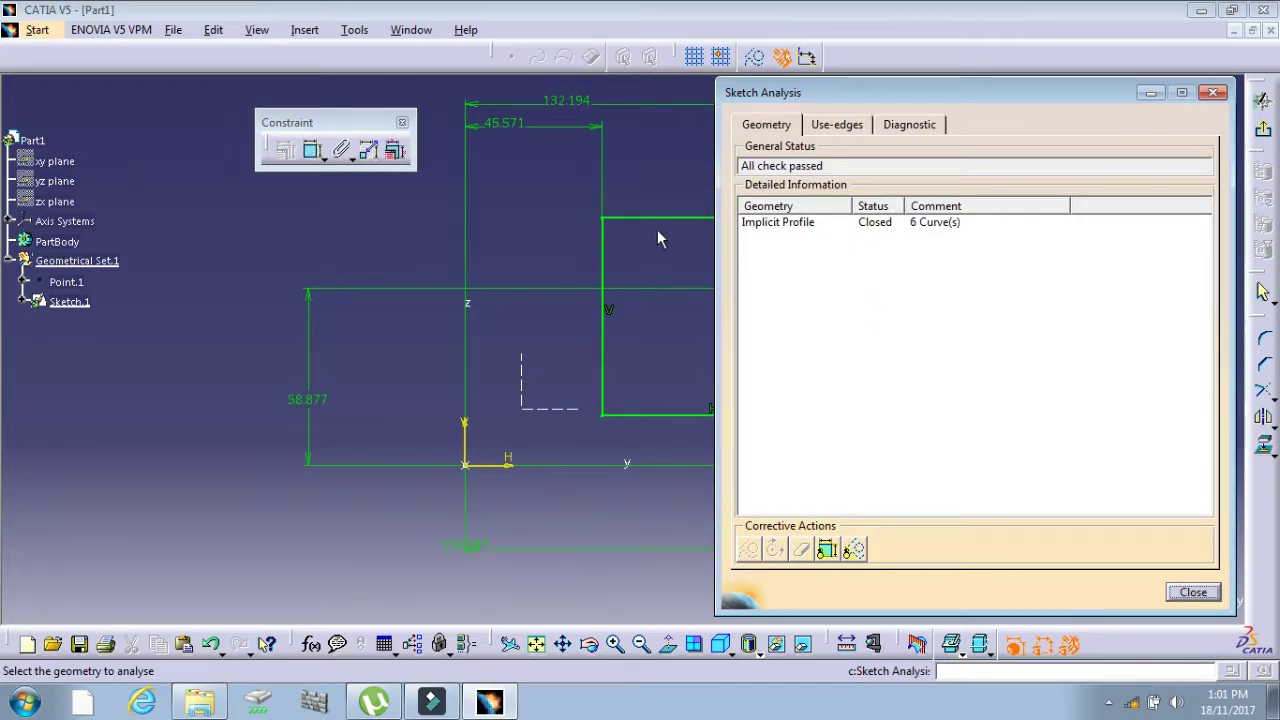
pyautogui.moveTo(643, 196)
pyautogui.mouseDown(button='middle')
pyautogui.moveTo(609, 178)
pyautogui.moveTo(319, 241)
pyautogui.mouseUp(button='middle')
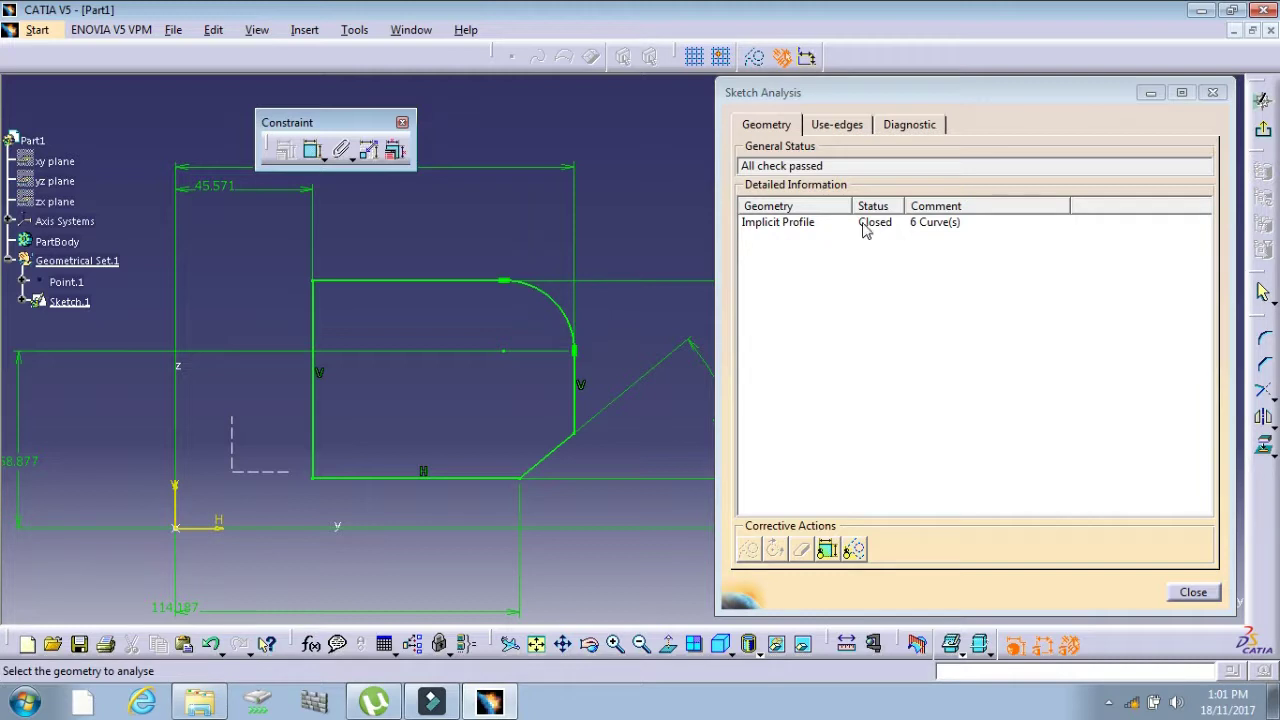
pyautogui.click(864, 226)
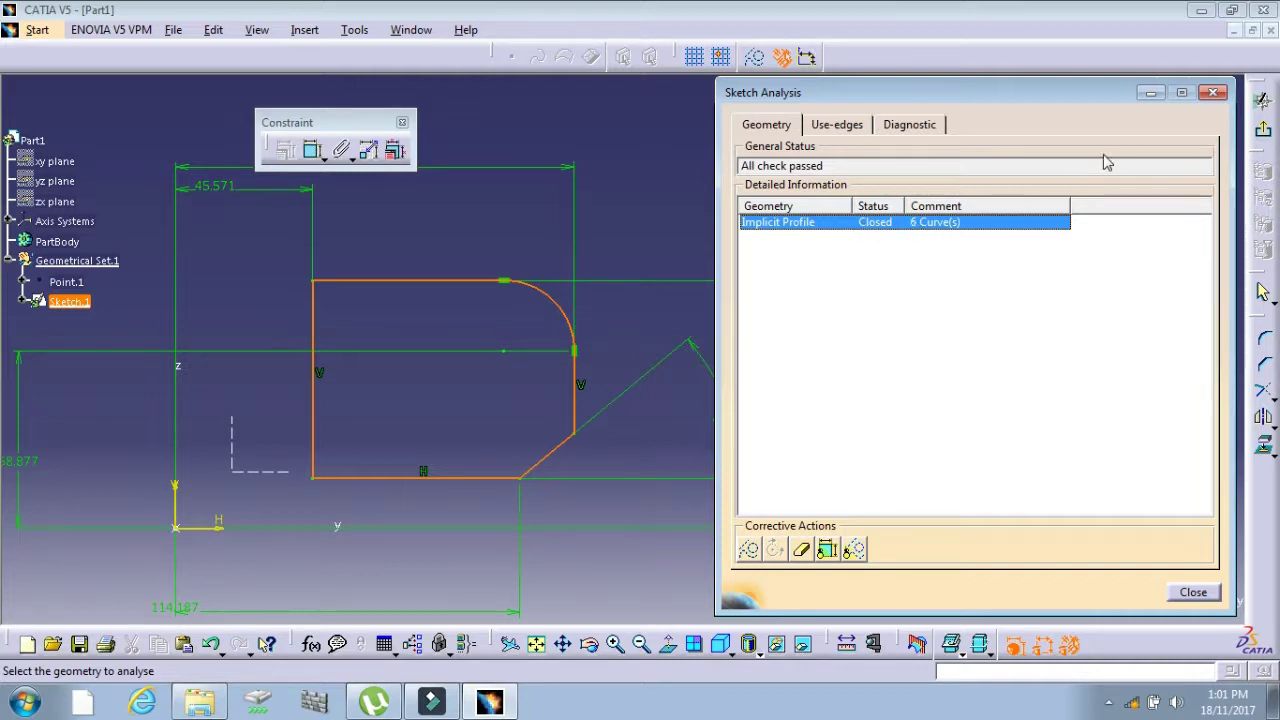
pyautogui.click(1211, 93)
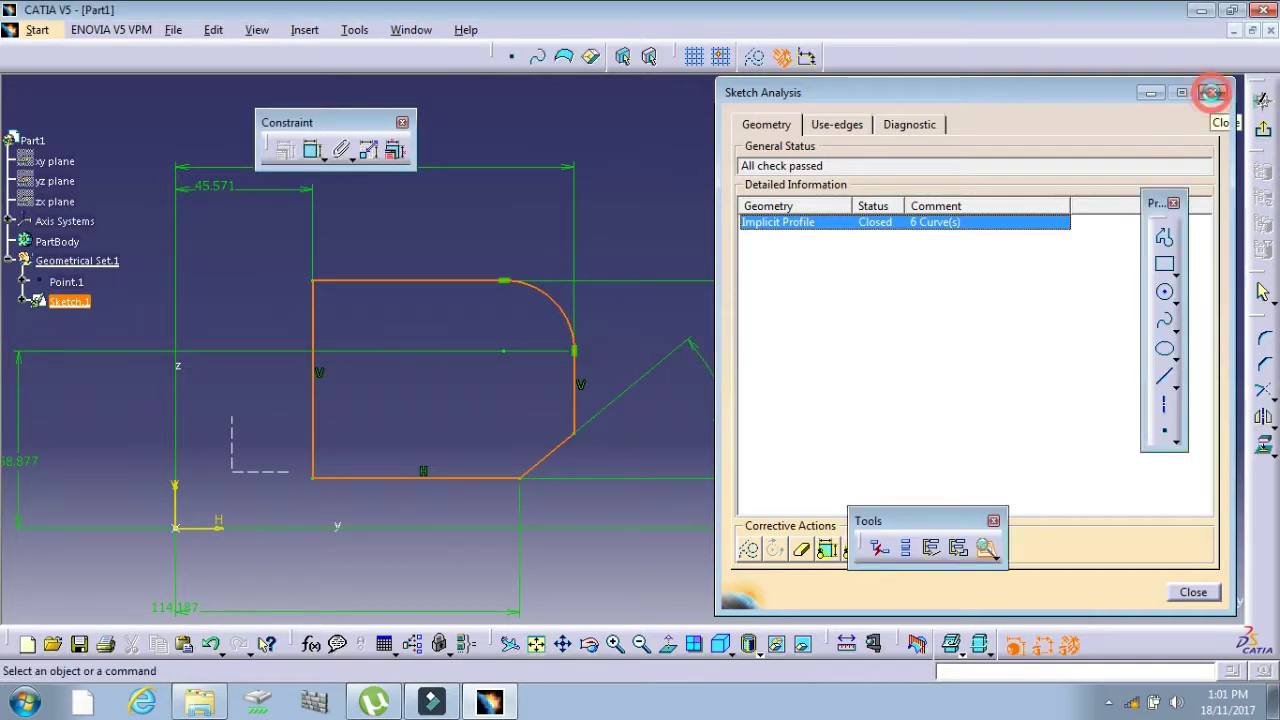
# Clear the profile highlight and exit the Sketcher back to the 3D part.
pyautogui.click(866, 209)
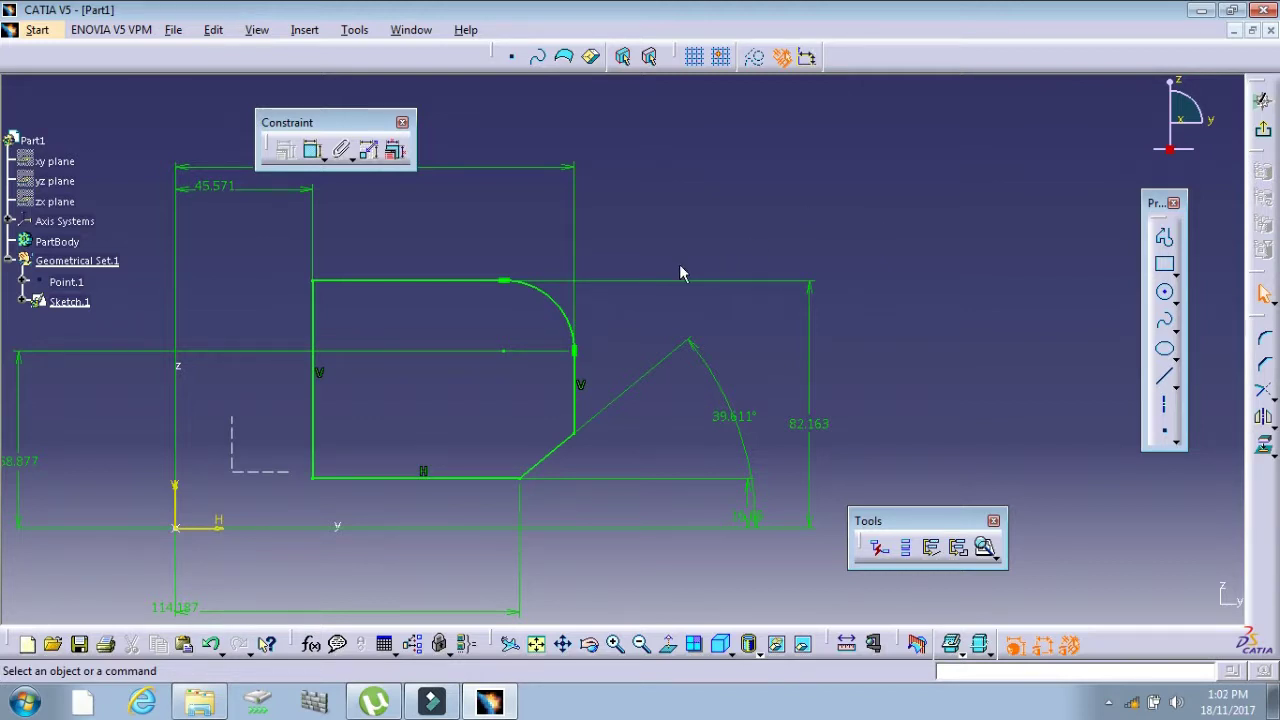
pyautogui.click(1265, 135)
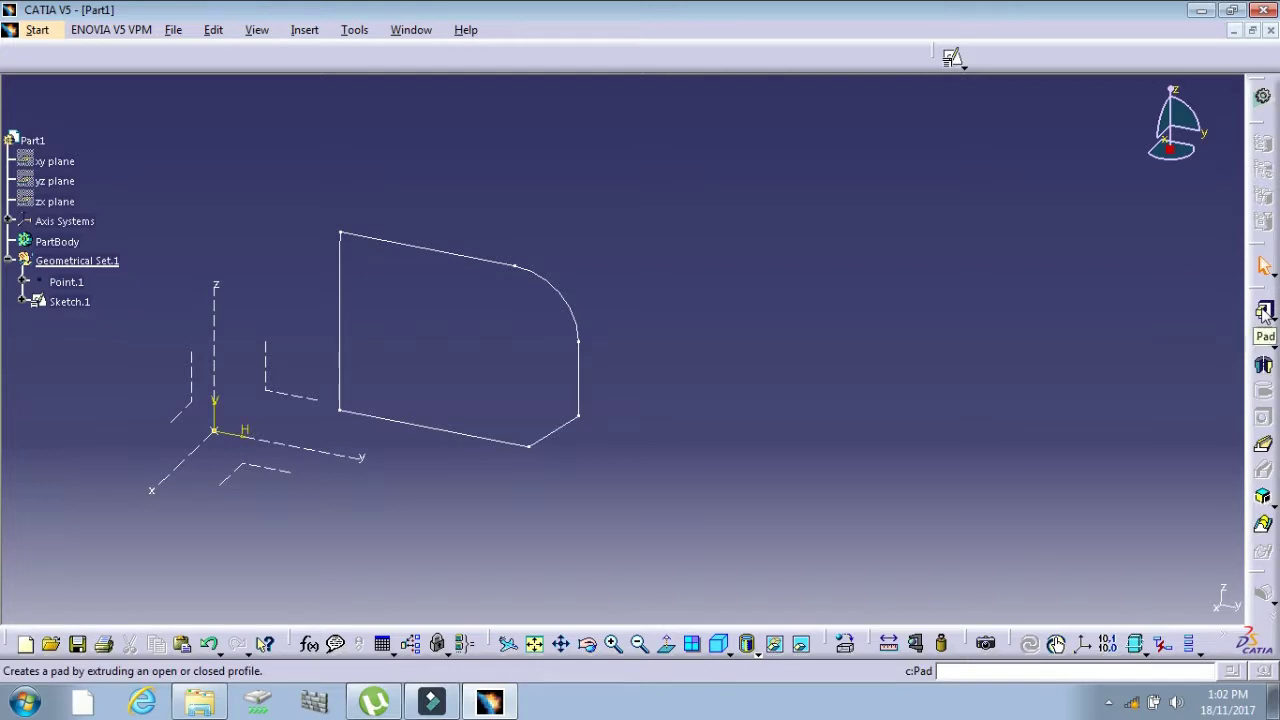
# Pad Sketch.1 with a length of 20mm.
pyautogui.click(1265, 314)
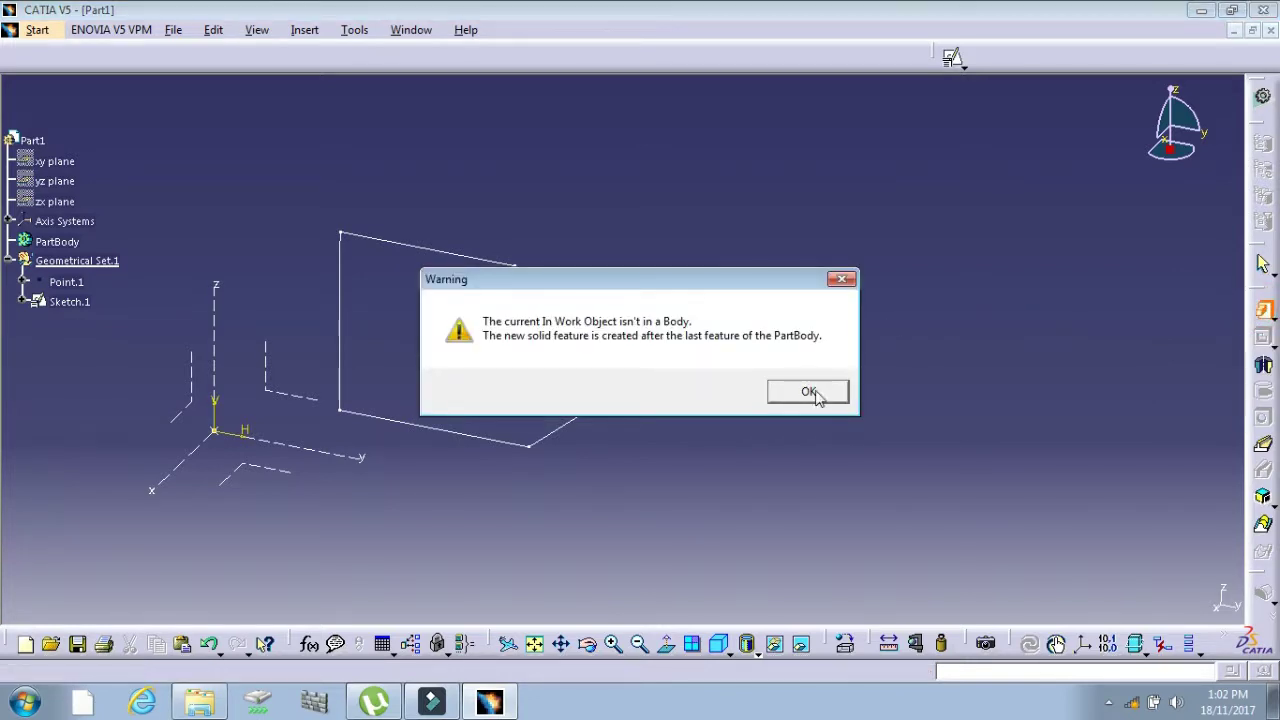
pyautogui.click(809, 393)
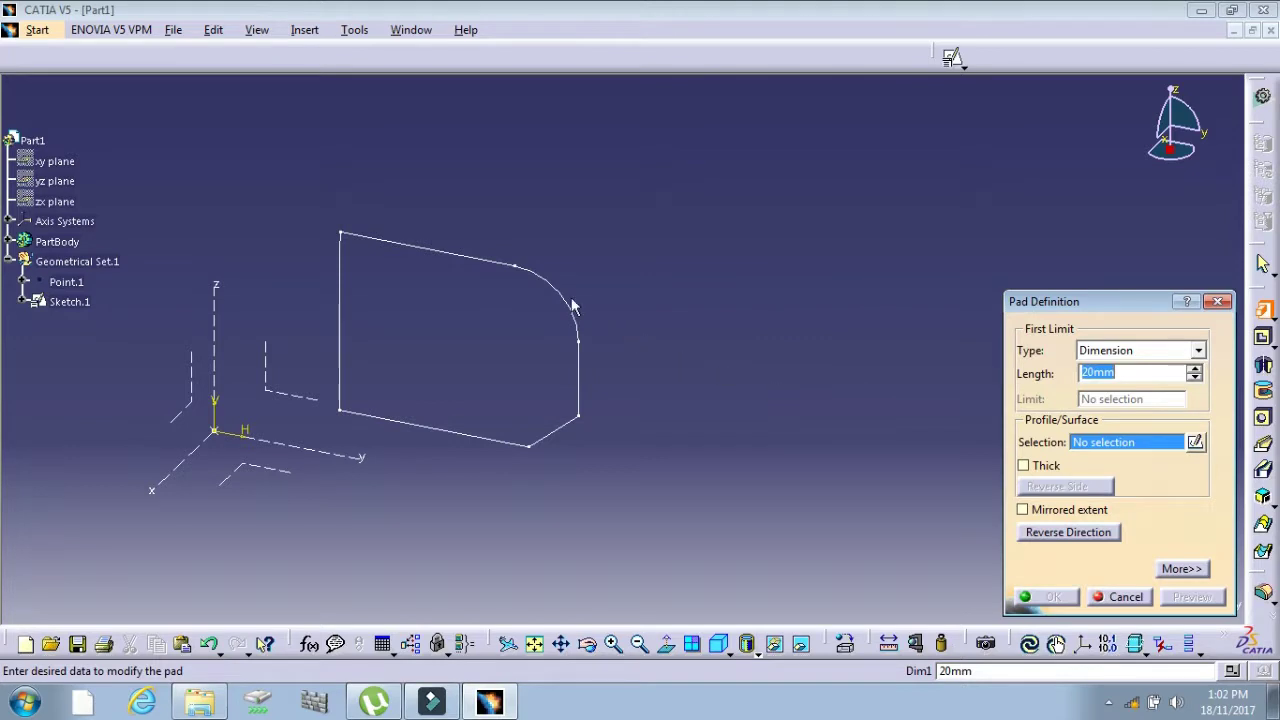
pyautogui.click(550, 279)
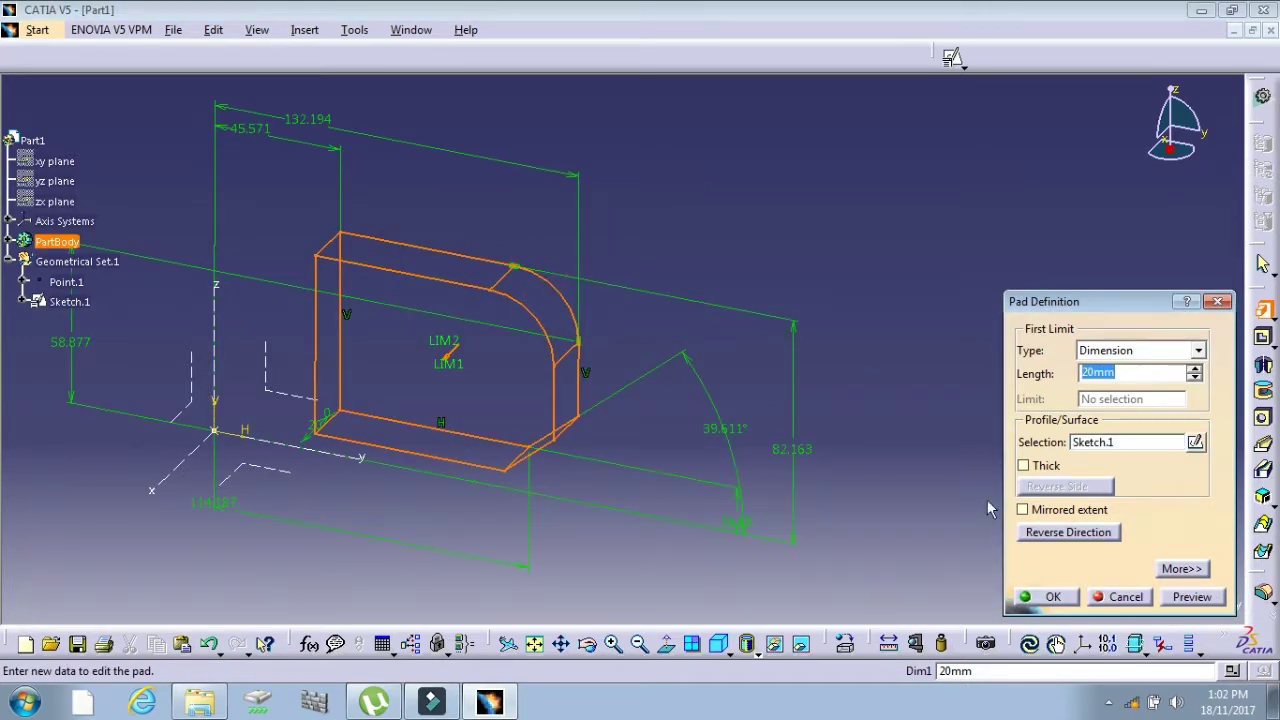
pyautogui.click(1053, 597)
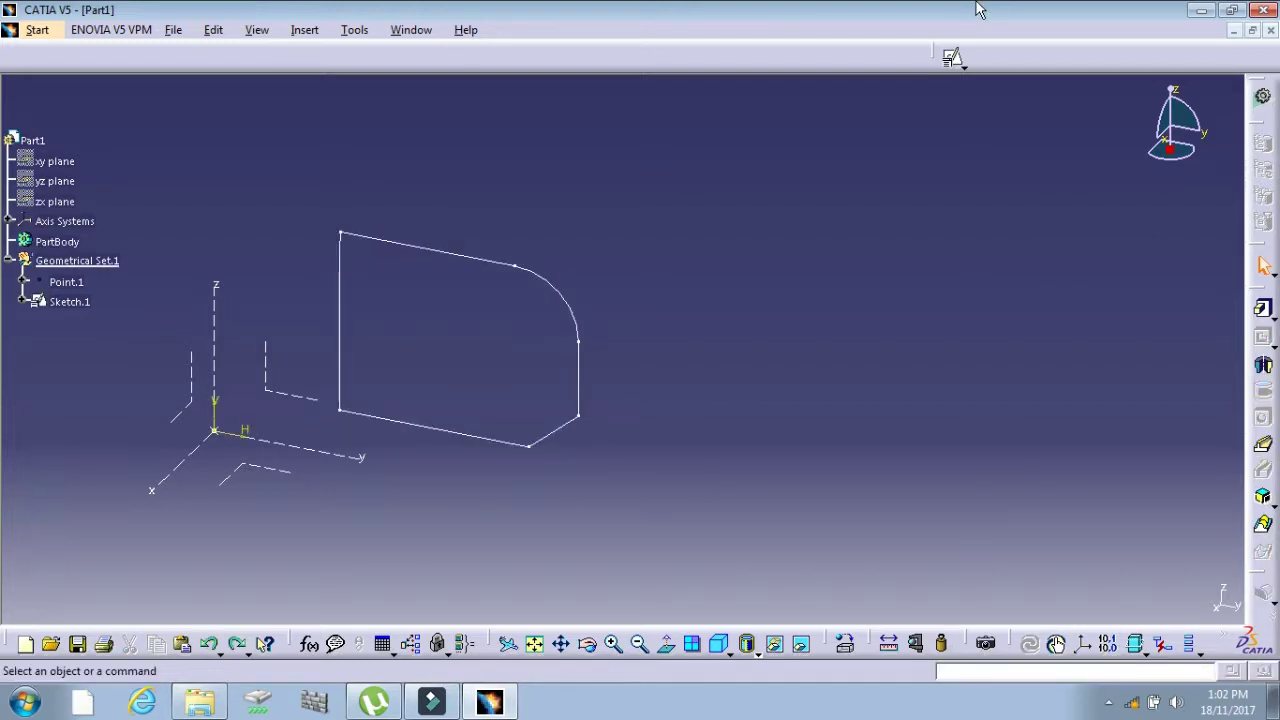
# Reopen Sketch.1 and delete the left vertical edge Line.5 to open the profile.
pyautogui.doubleClick(69, 301)
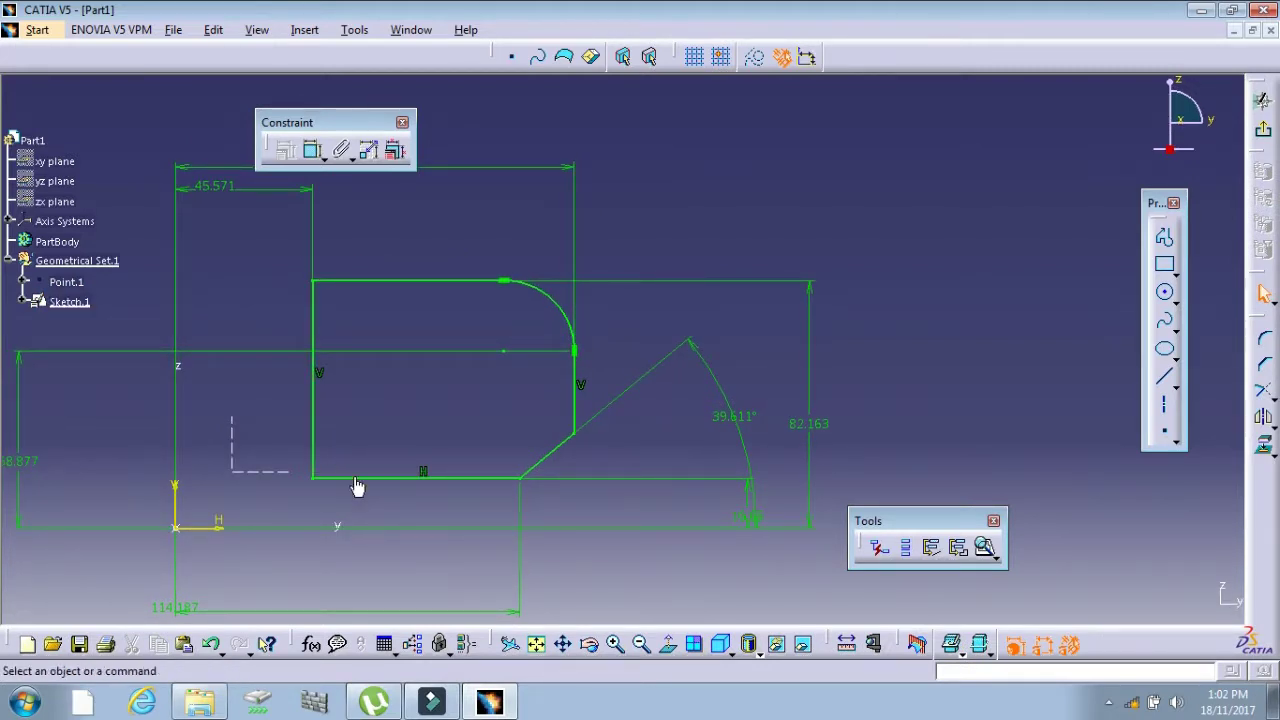
pyautogui.rightClick(312, 420)
pyautogui.moveTo(372, 406)
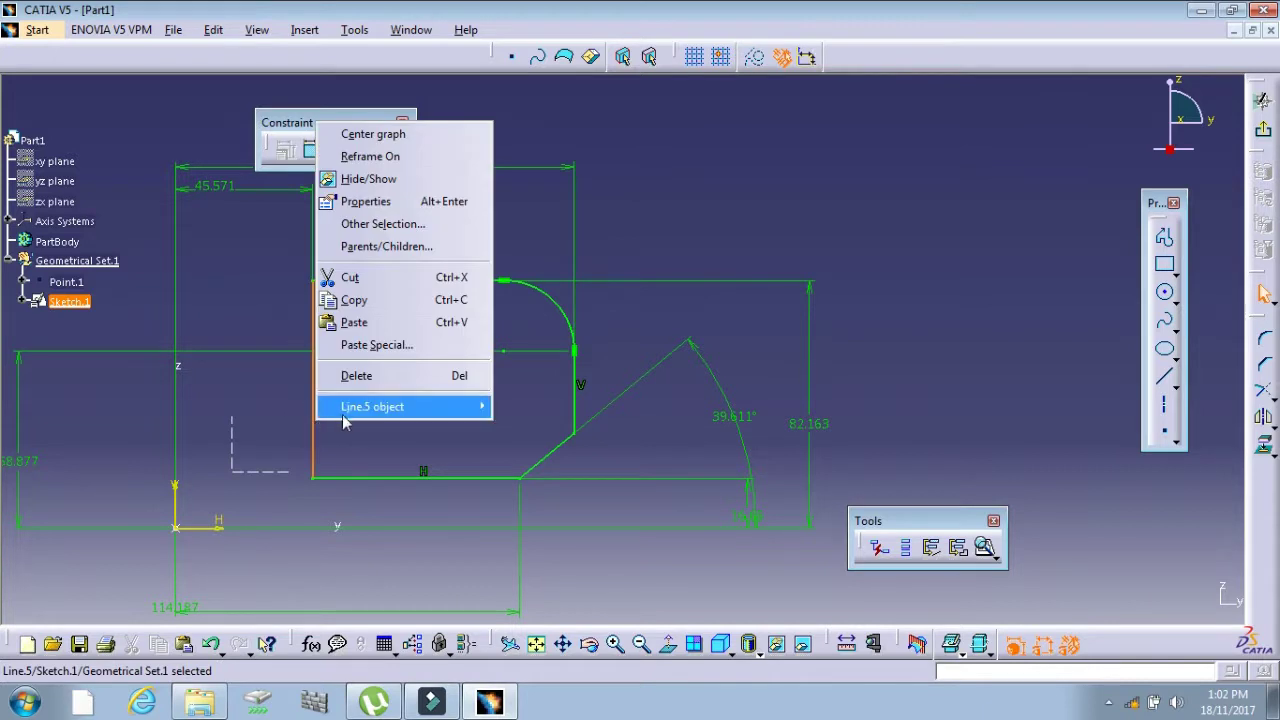
pyautogui.click(389, 376)
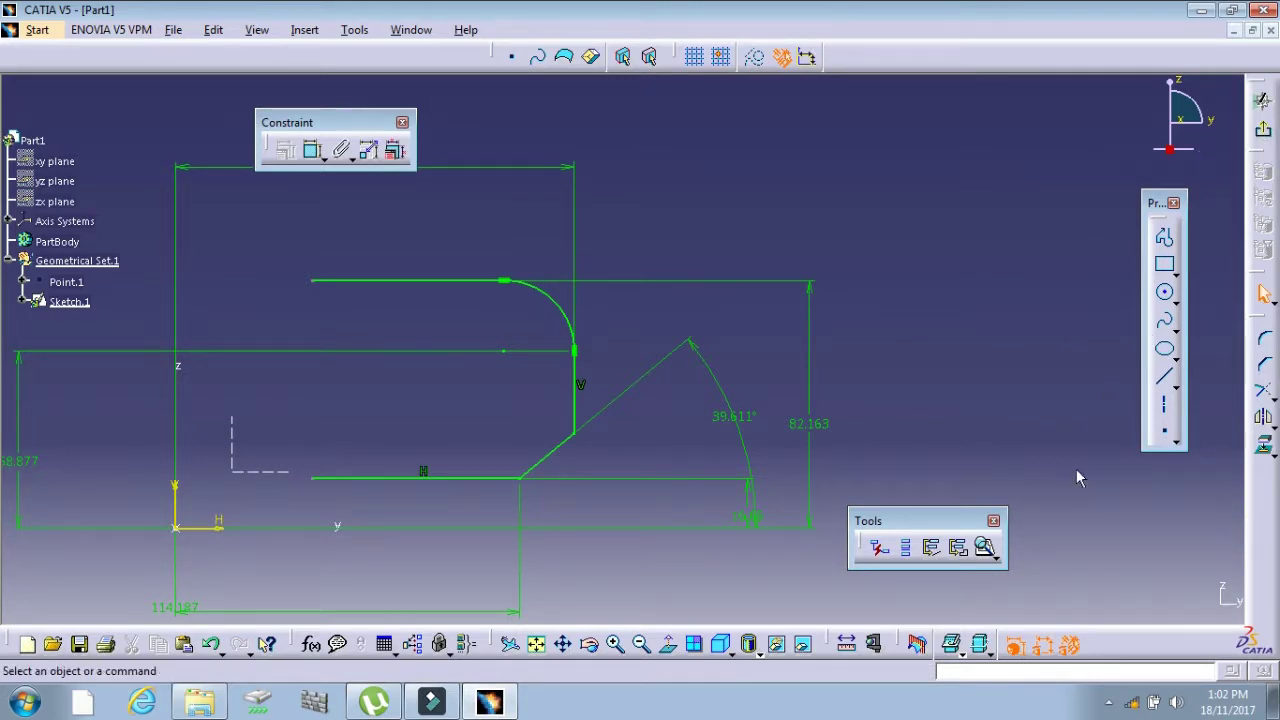
# Confirm in Sketch Analysis the profile is open with 5 curves, then exit to Part Design.
pyautogui.click(994, 556)
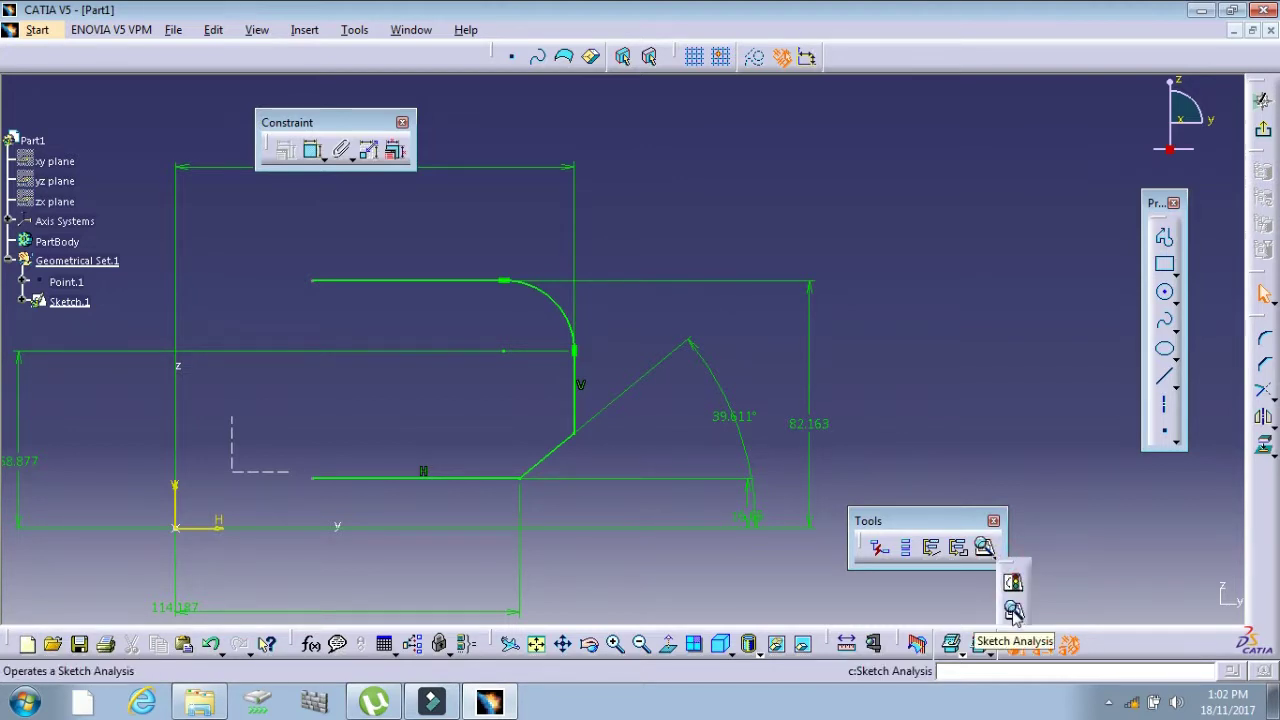
pyautogui.click(1013, 609)
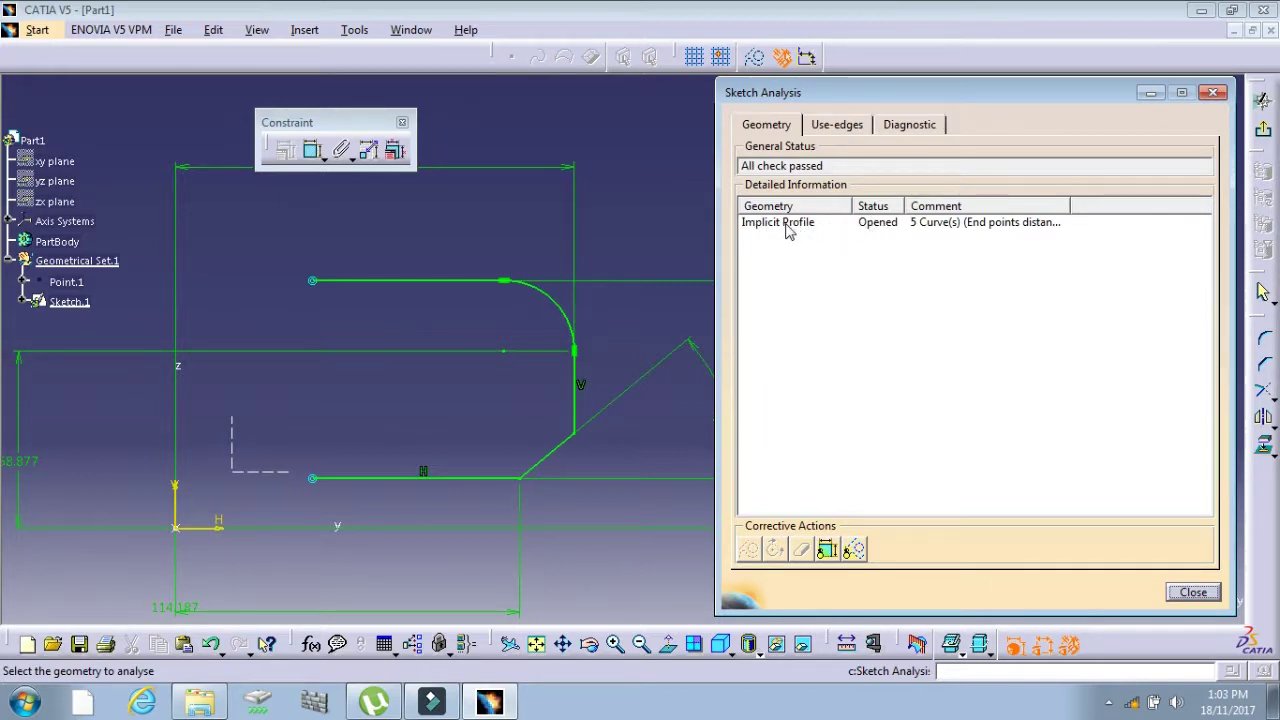
pyautogui.click(795, 226)
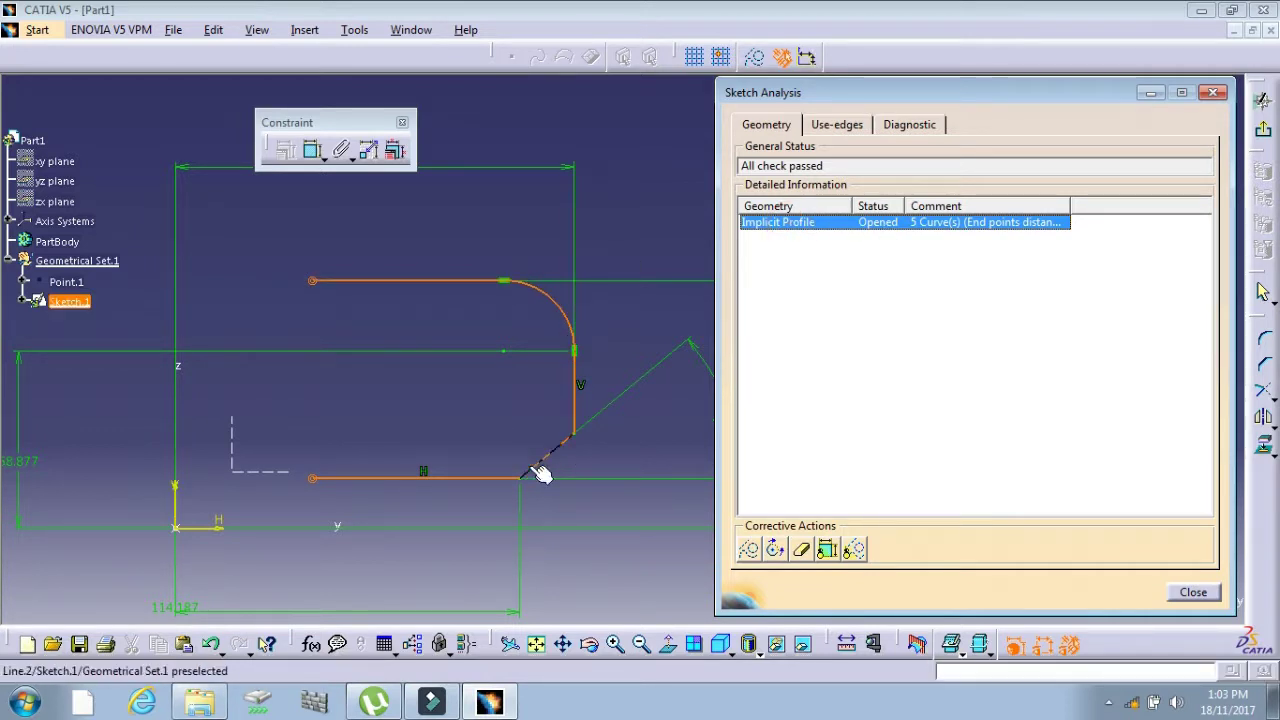
pyautogui.click(1192, 594)
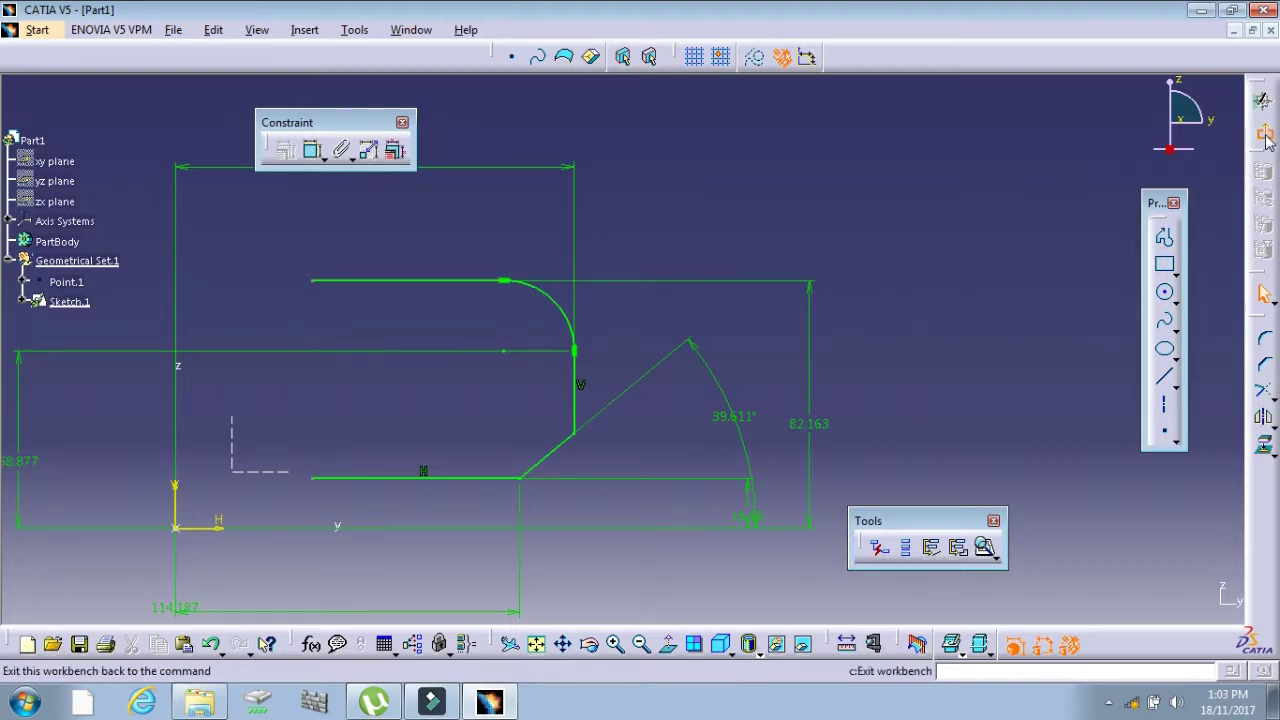
pyautogui.click(1262, 100)
pyautogui.click(801, 266)
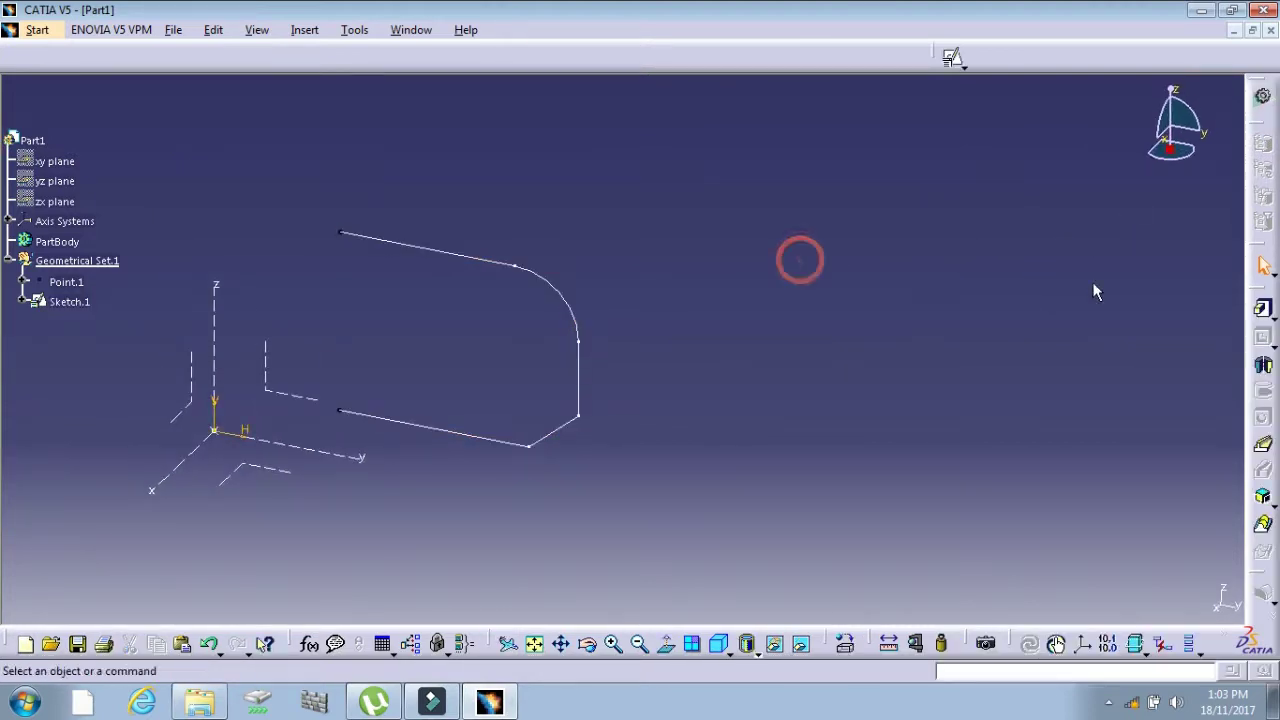
pyautogui.click(1263, 312)
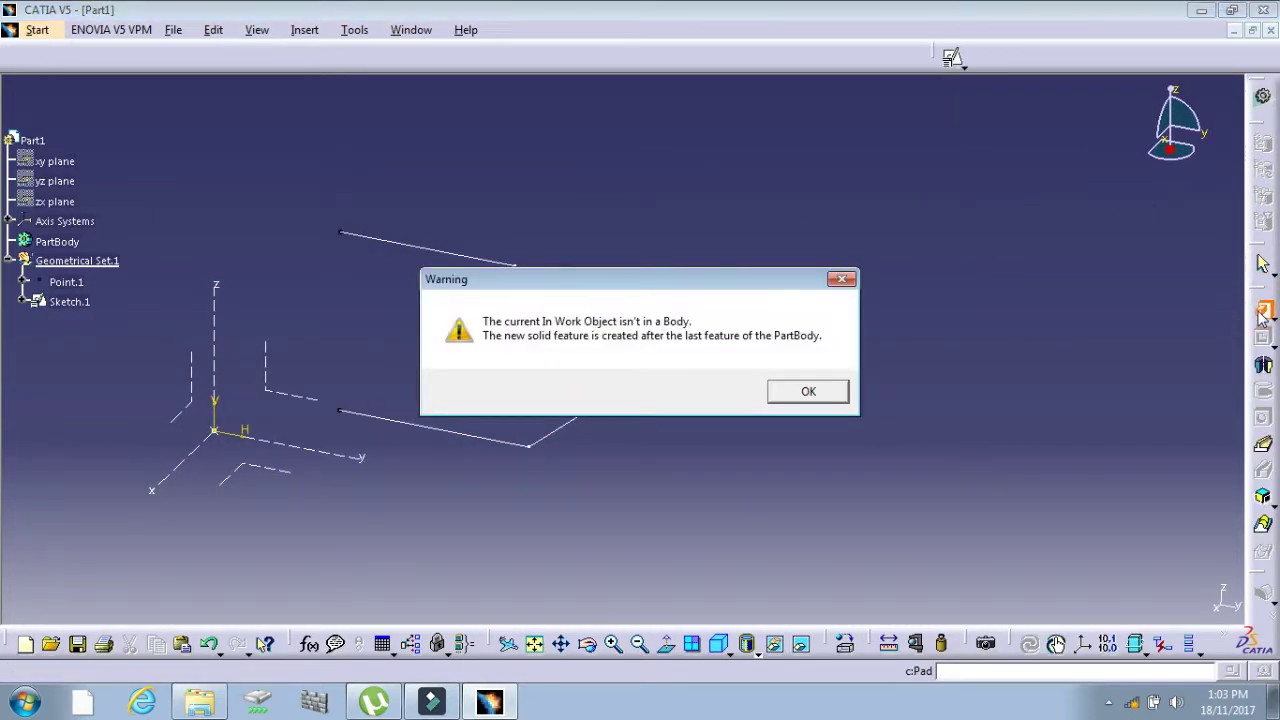
pyautogui.click(804, 396)
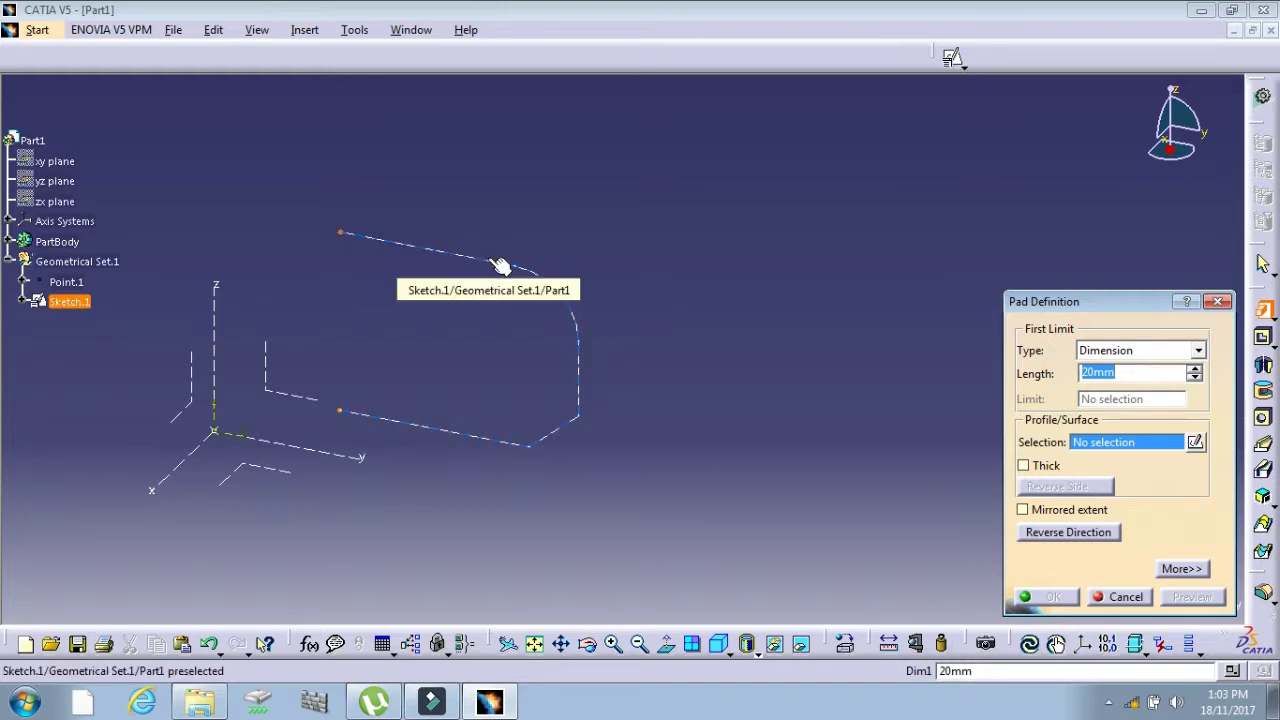
pyautogui.click(500, 265)
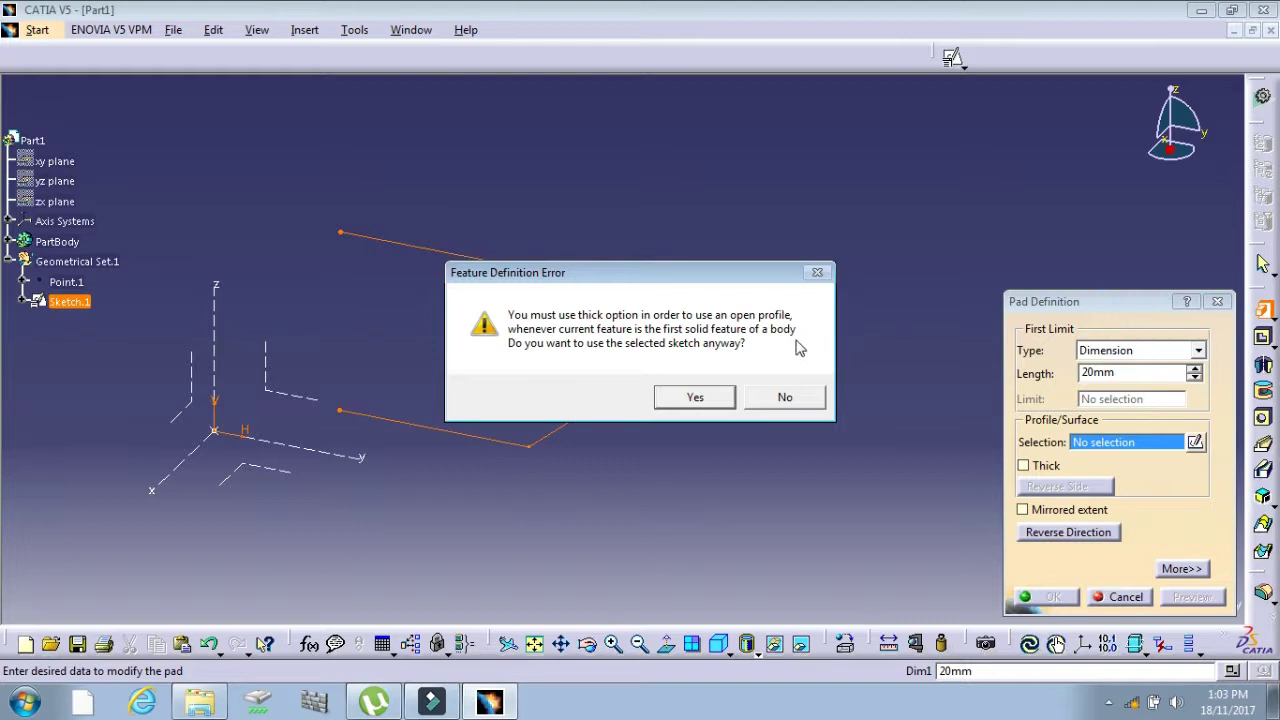
pyautogui.click(710, 397)
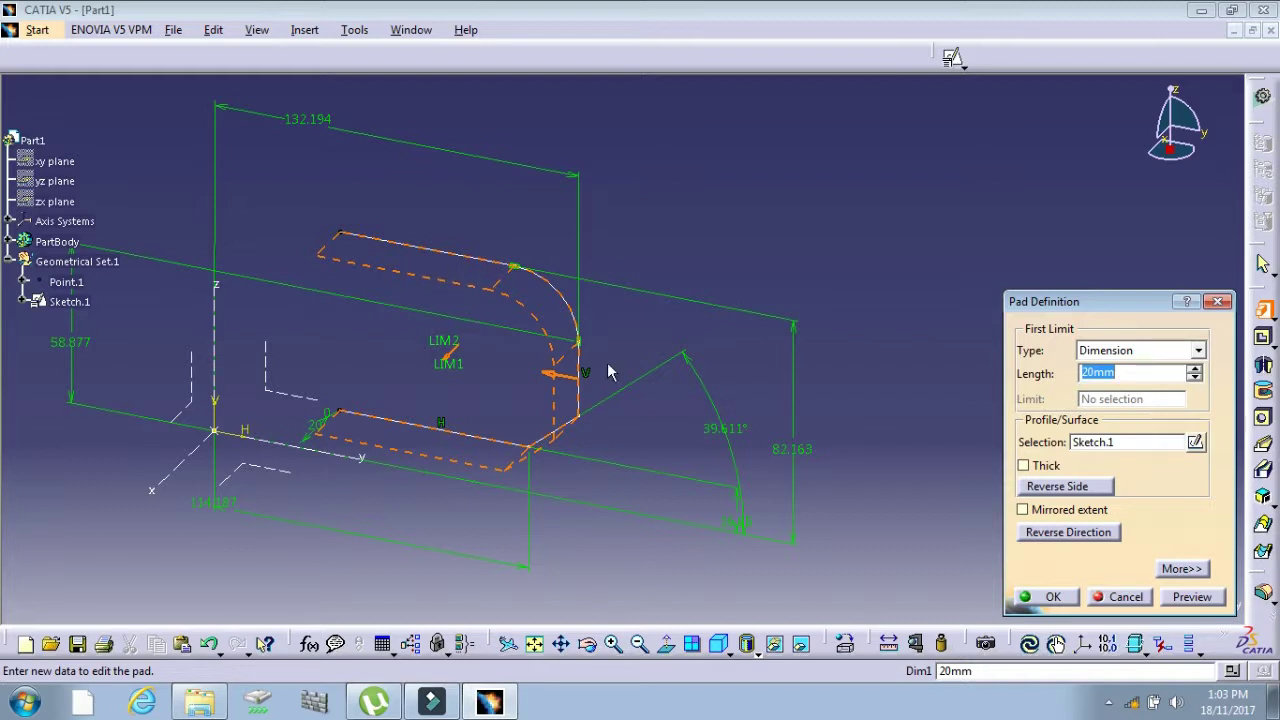
pyautogui.click(1056, 600)
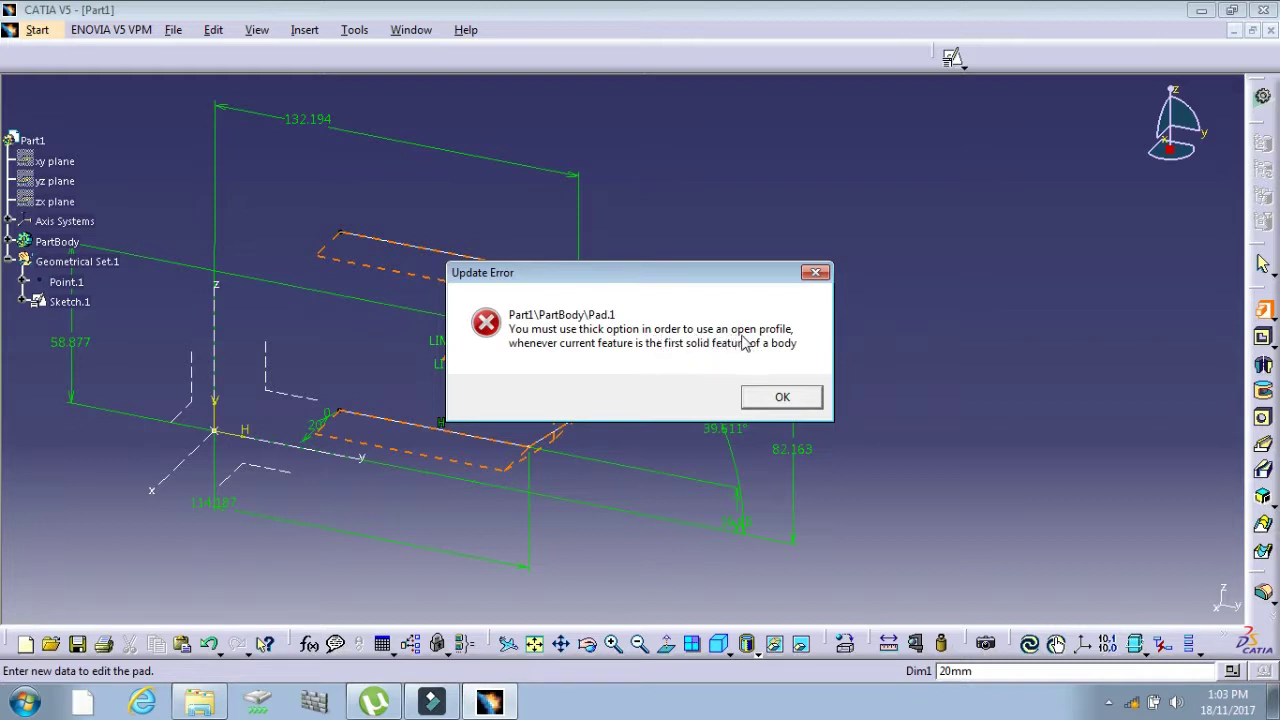
pyautogui.click(786, 398)
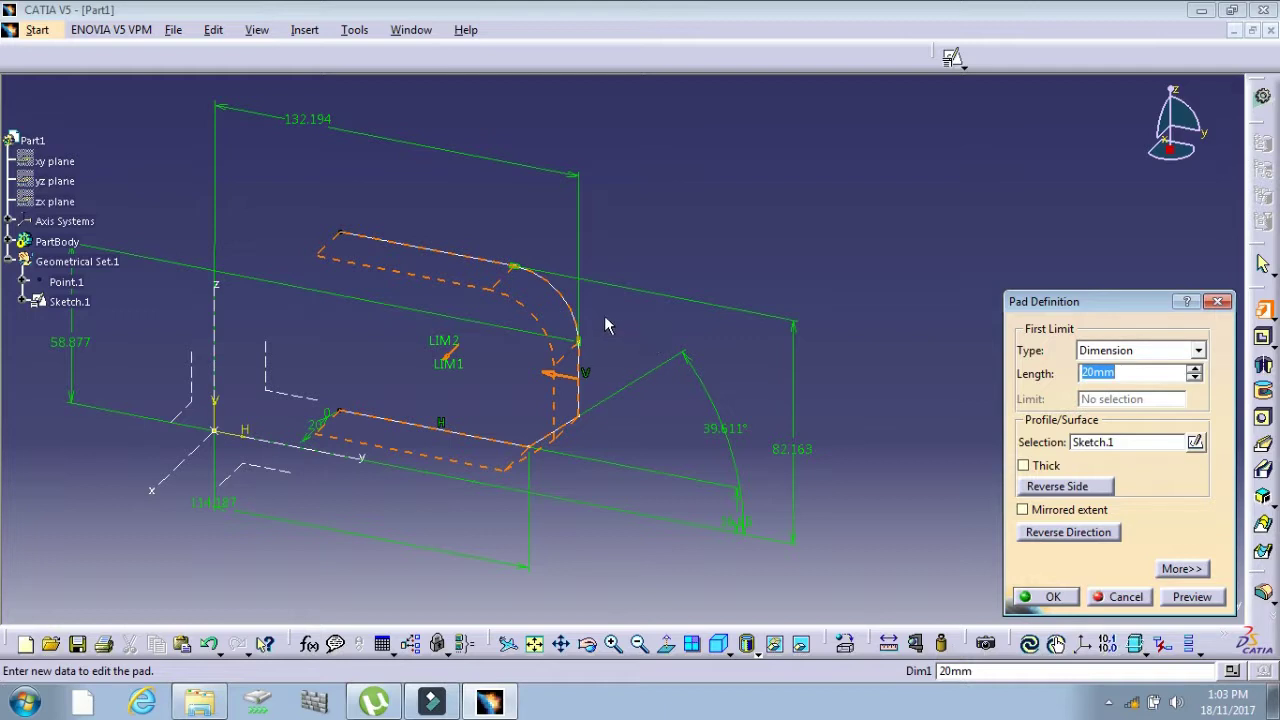
pyautogui.click(1120, 598)
pyautogui.click(953, 373)
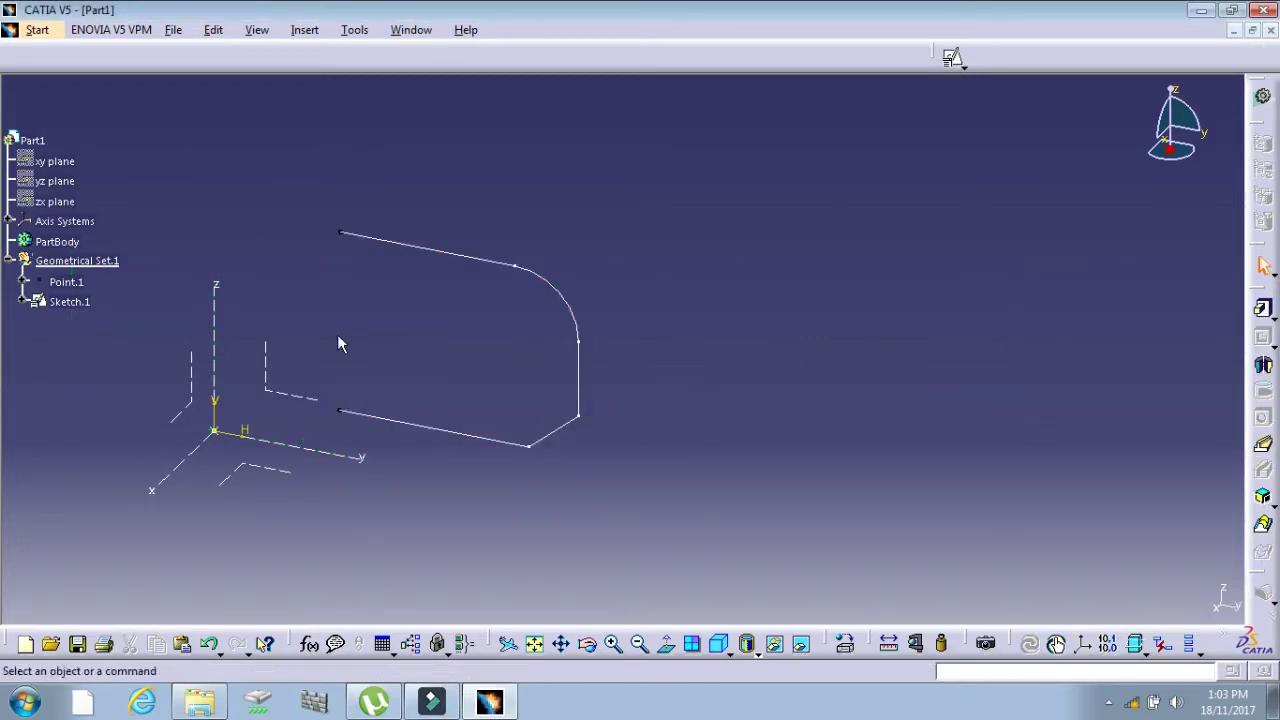
# Reopen Sketch.1 and draw a vertical line from the top line's left end past the bottom line.
pyautogui.click(63, 301)
pyautogui.doubleClick(63, 301)
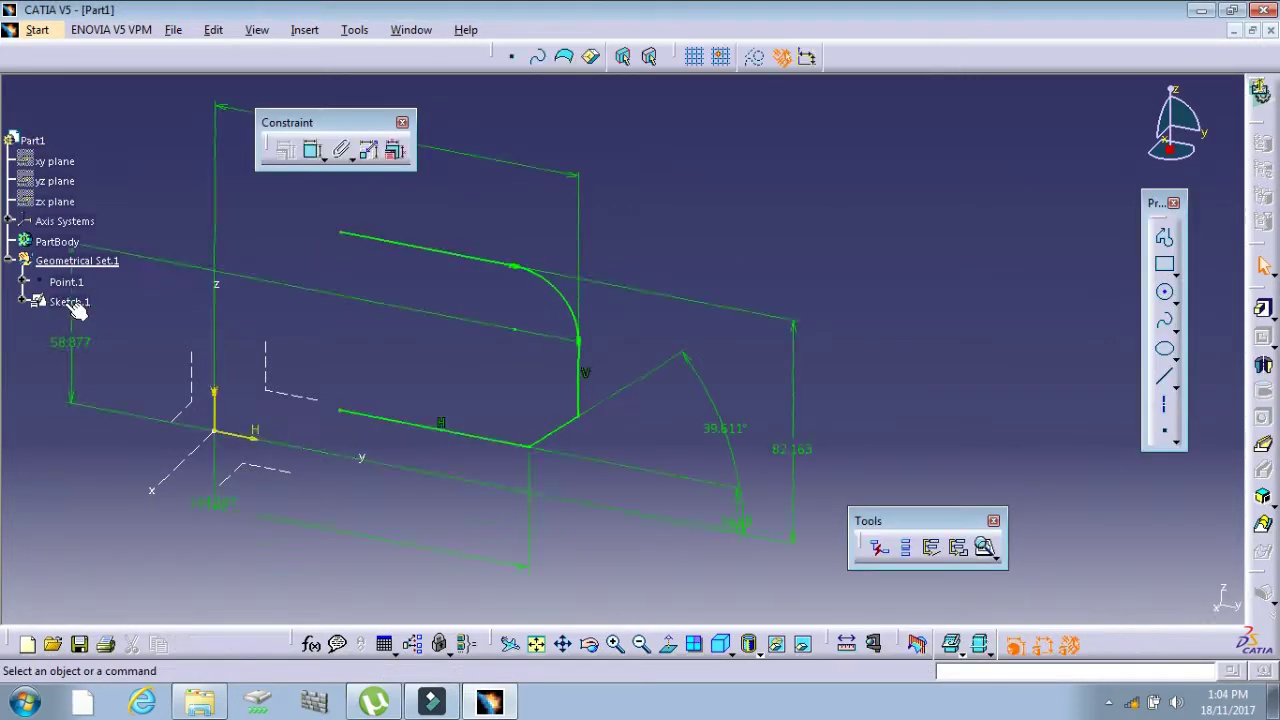
pyautogui.moveTo(524, 262); pyautogui.dragTo(728, 168, button='middle')
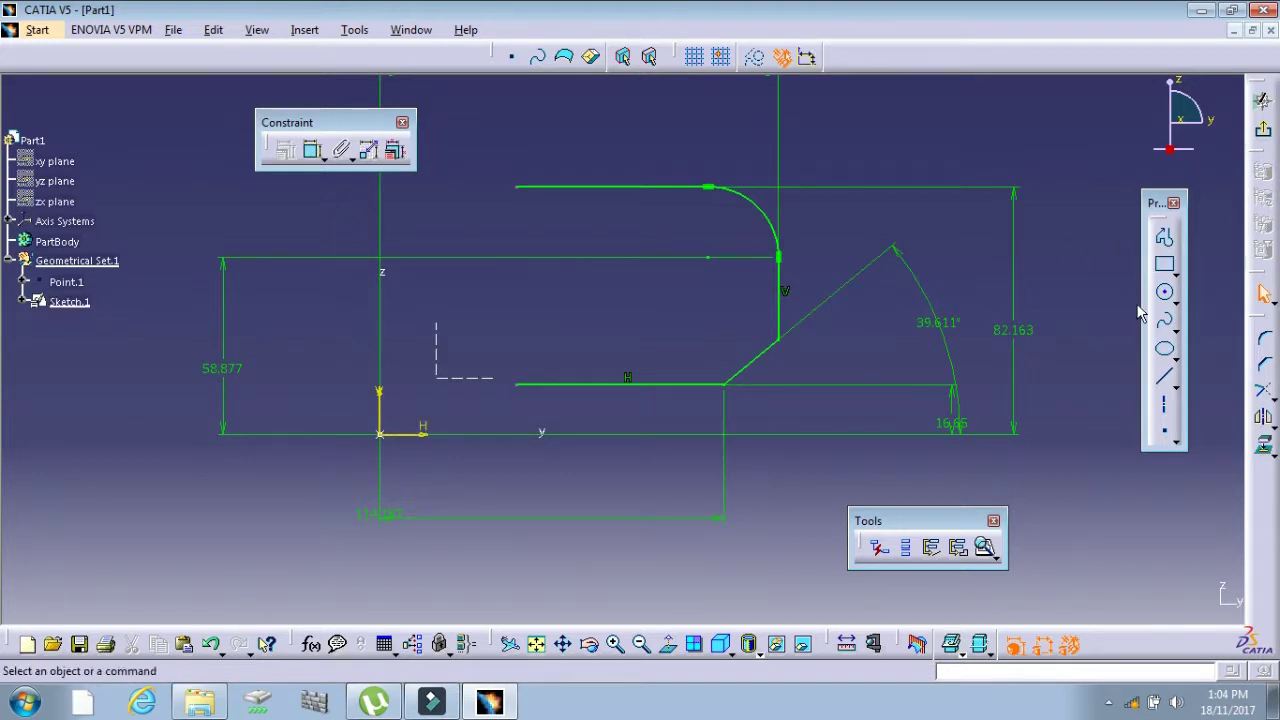
pyautogui.click(1164, 376)
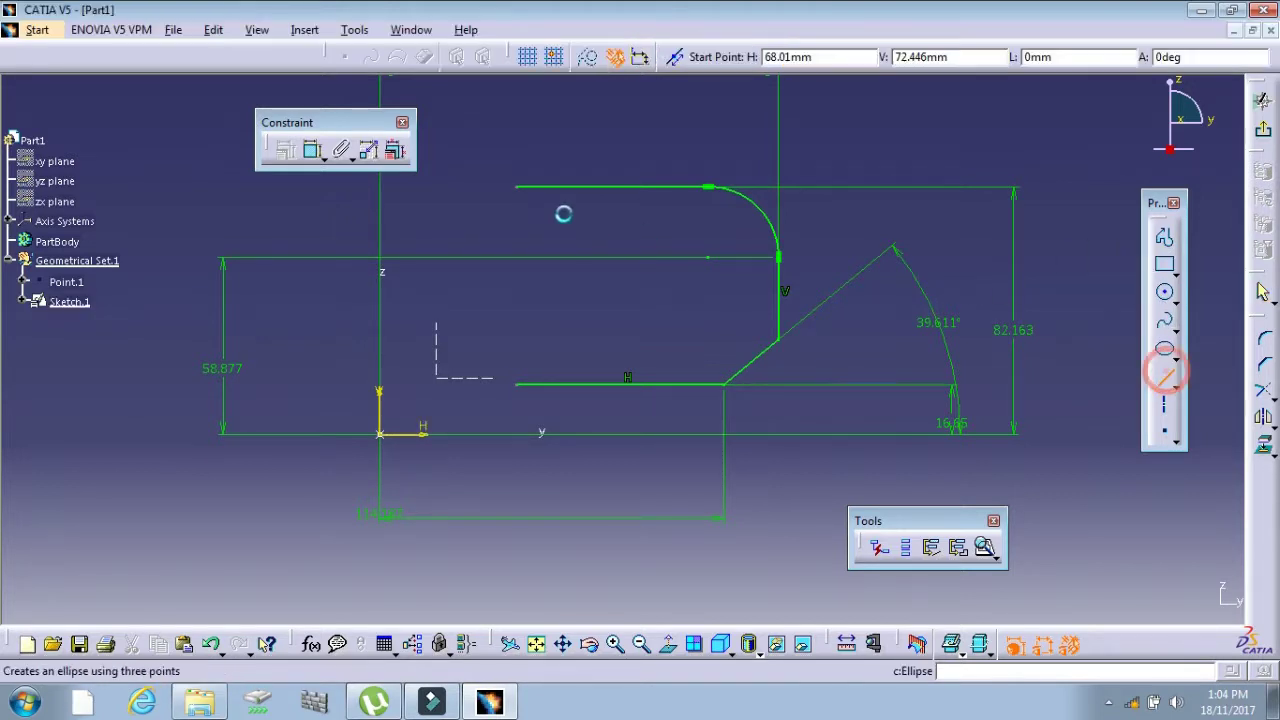
pyautogui.click(516, 188)
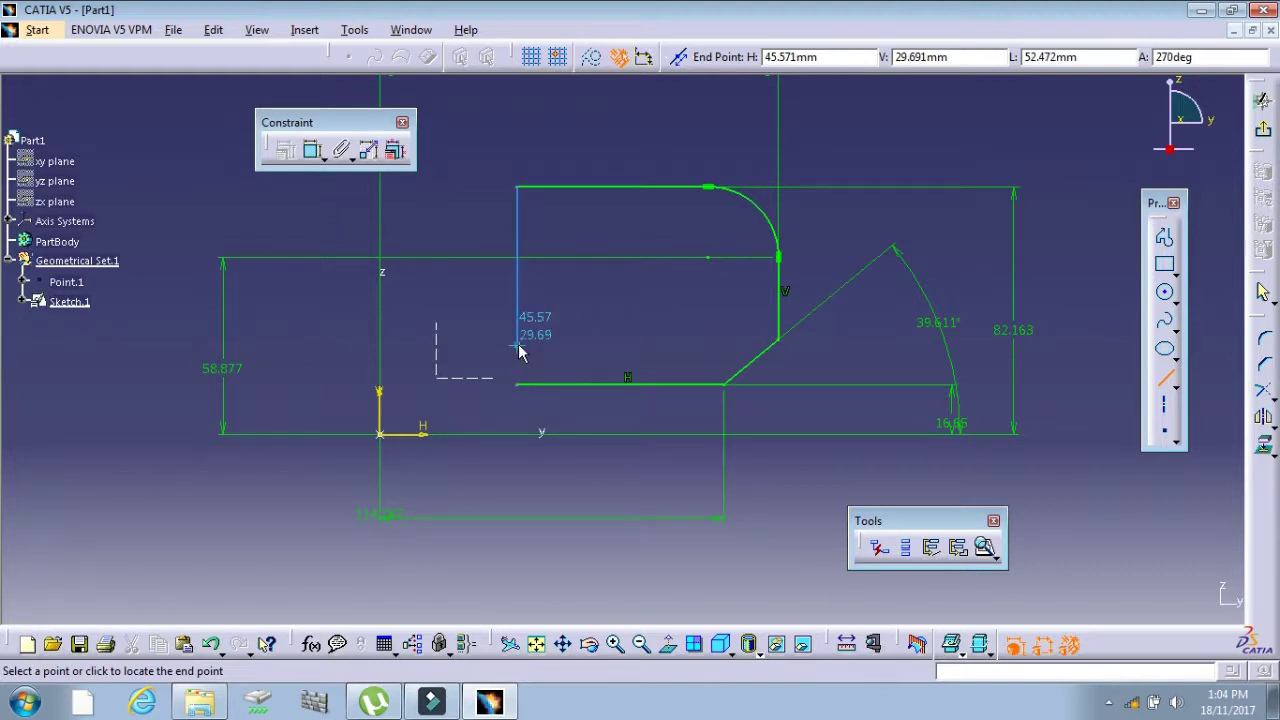
pyautogui.click(517, 345)
pyautogui.click(1097, 481)
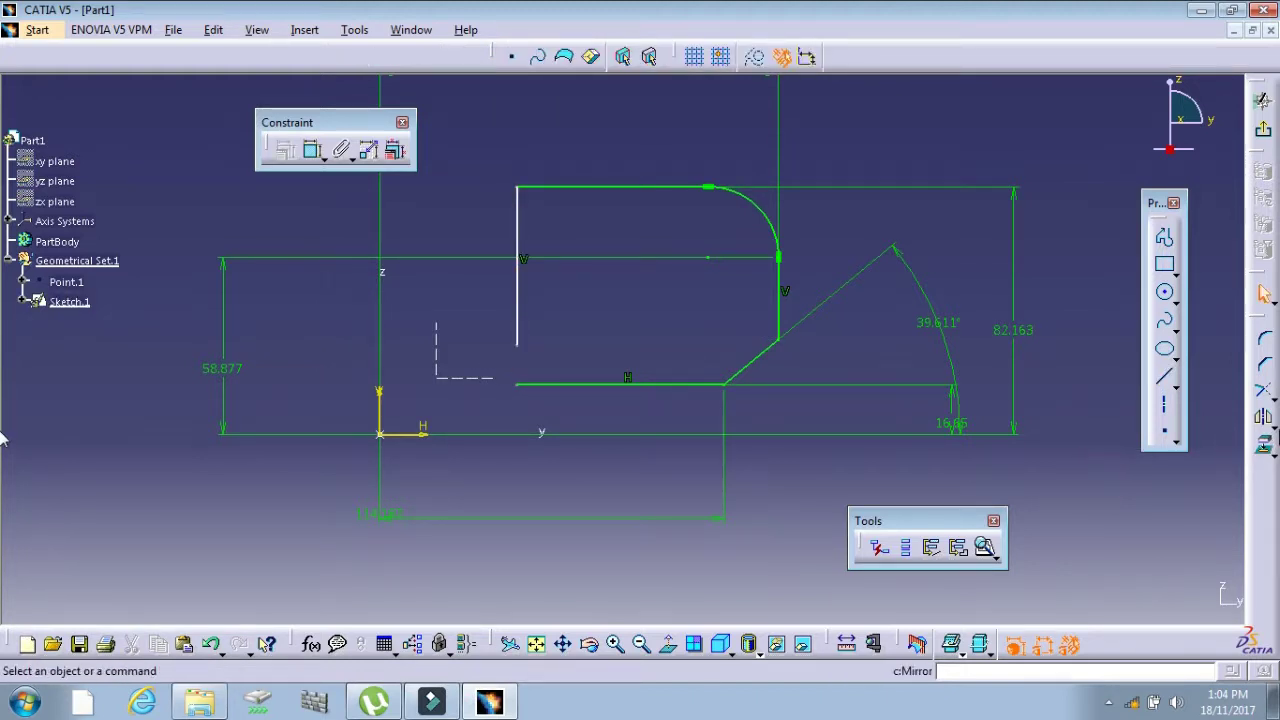
# Trim the new vertical line back to the bottom line.
pyautogui.click(1265, 398)
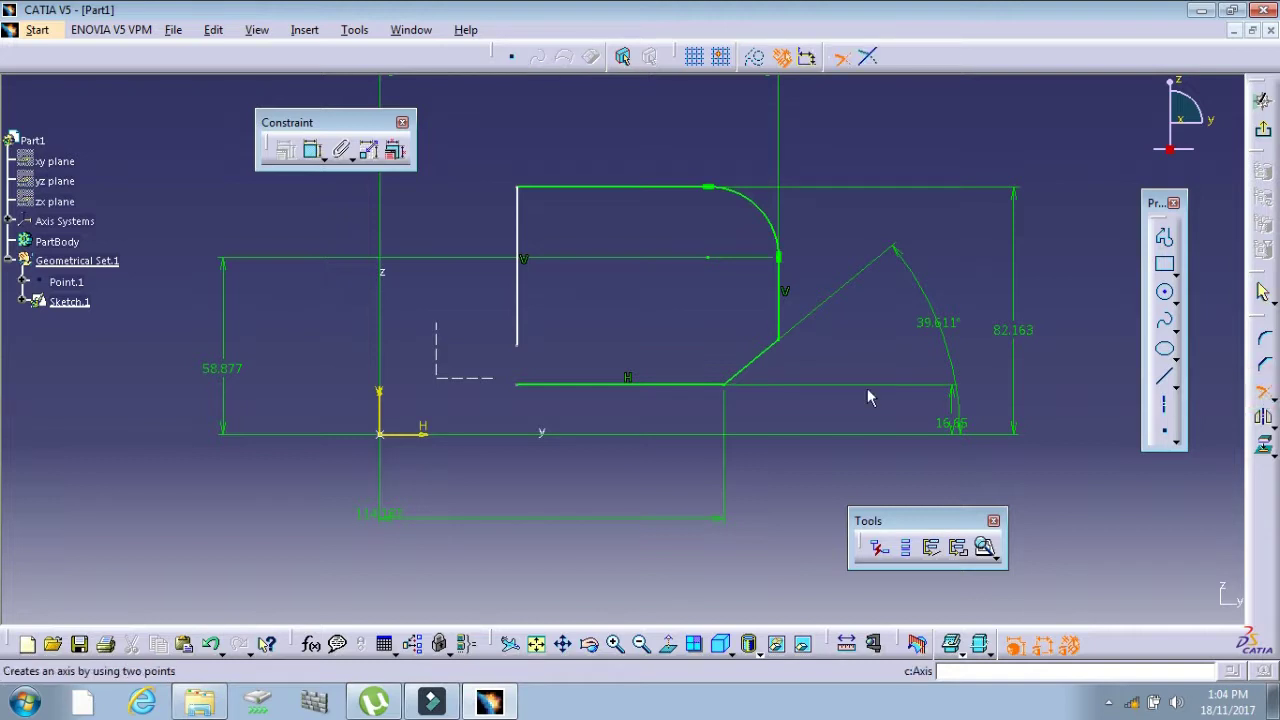
pyautogui.click(519, 305)
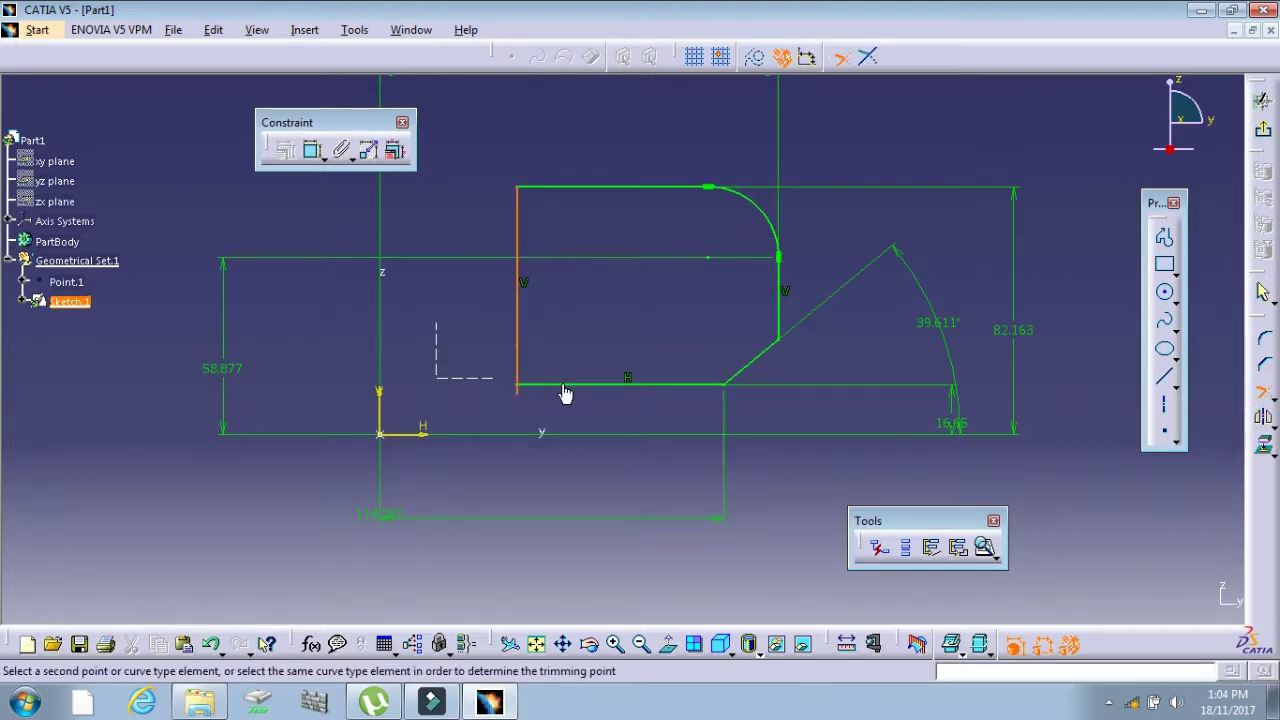
pyautogui.click(571, 382)
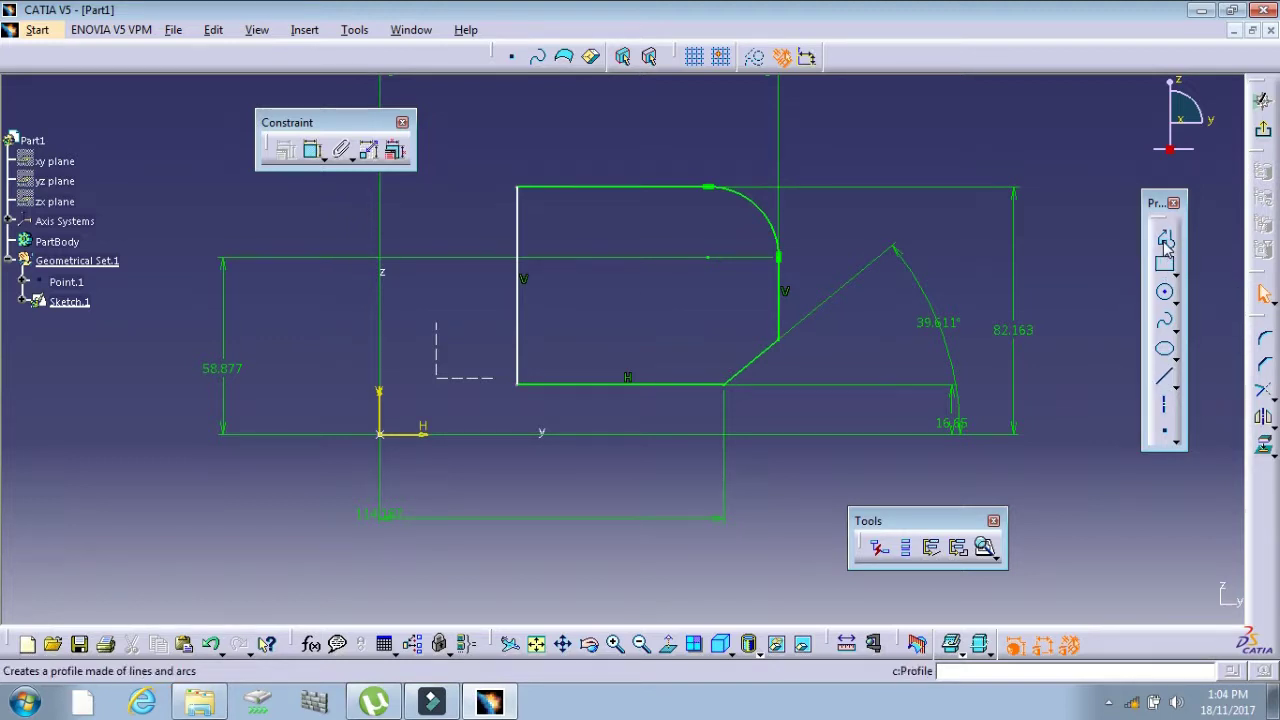
# Dimension the new left vertical edge with a 45.571 offset placed above the sketch.
pyautogui.click(314, 152)
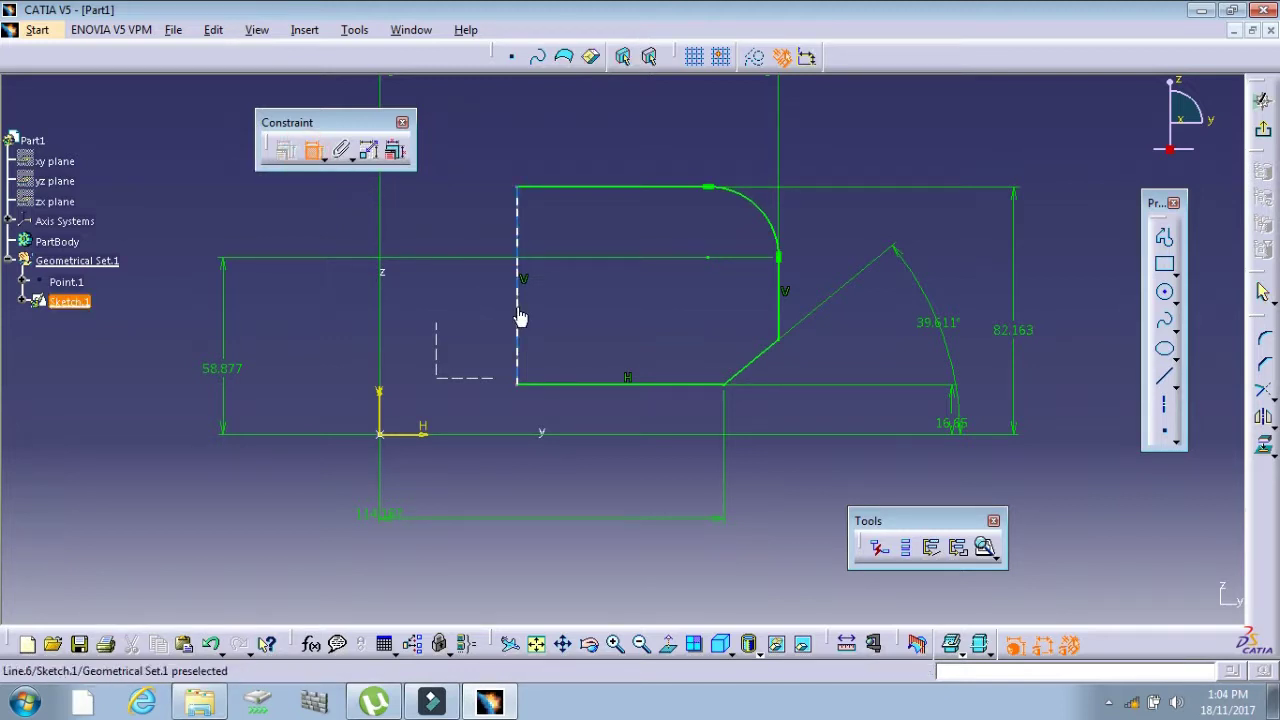
pyautogui.moveTo(442, 226); pyautogui.dragTo(447, 300, button='middle')
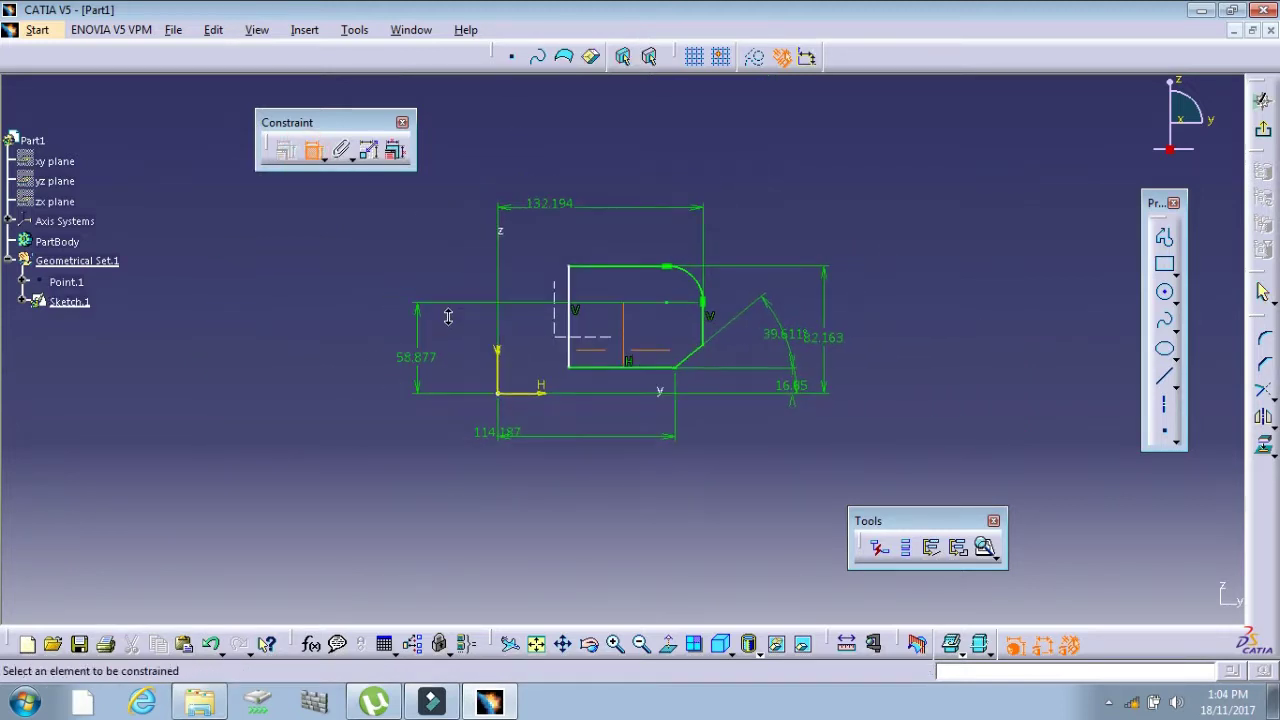
pyautogui.click(568, 316)
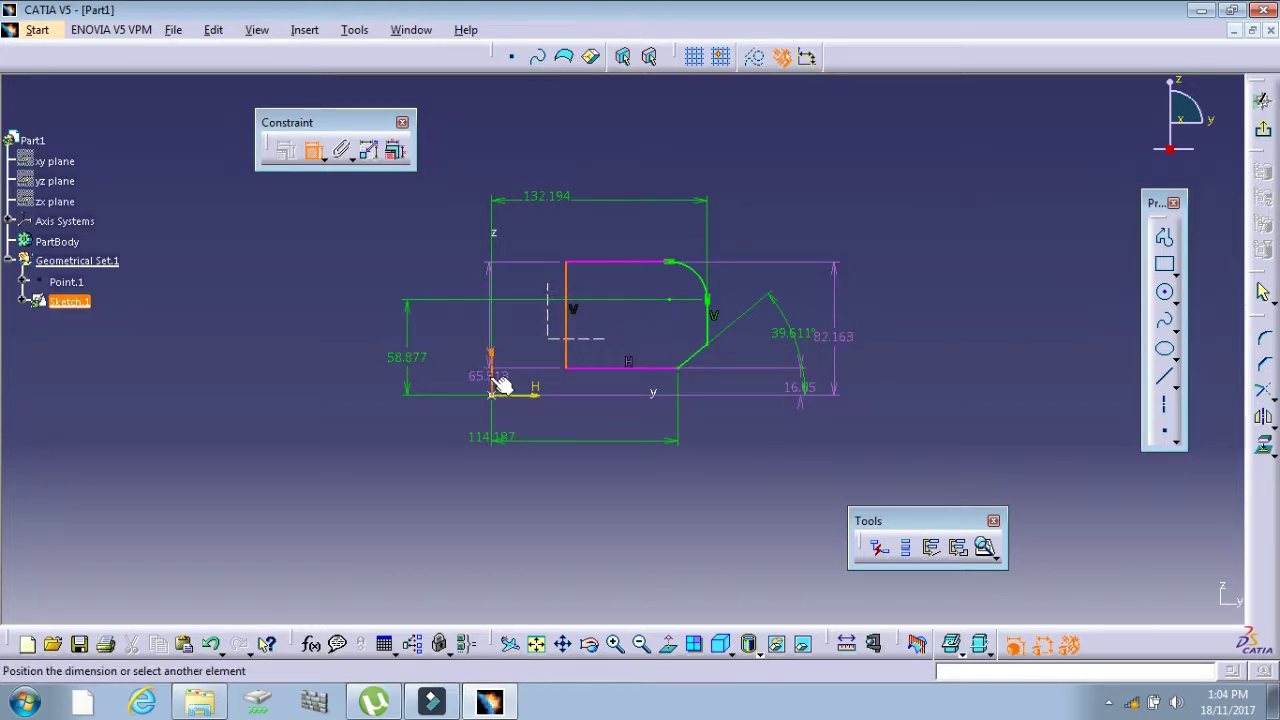
pyautogui.click(497, 133)
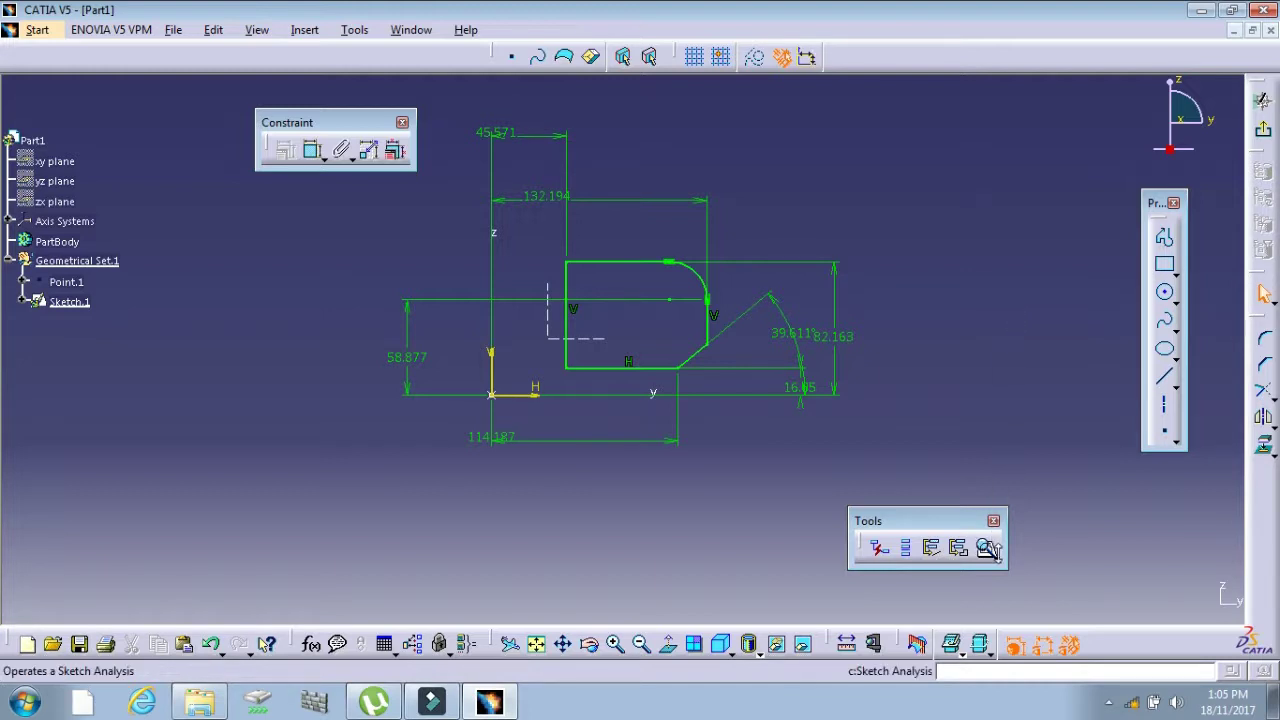
pyautogui.click(994, 553)
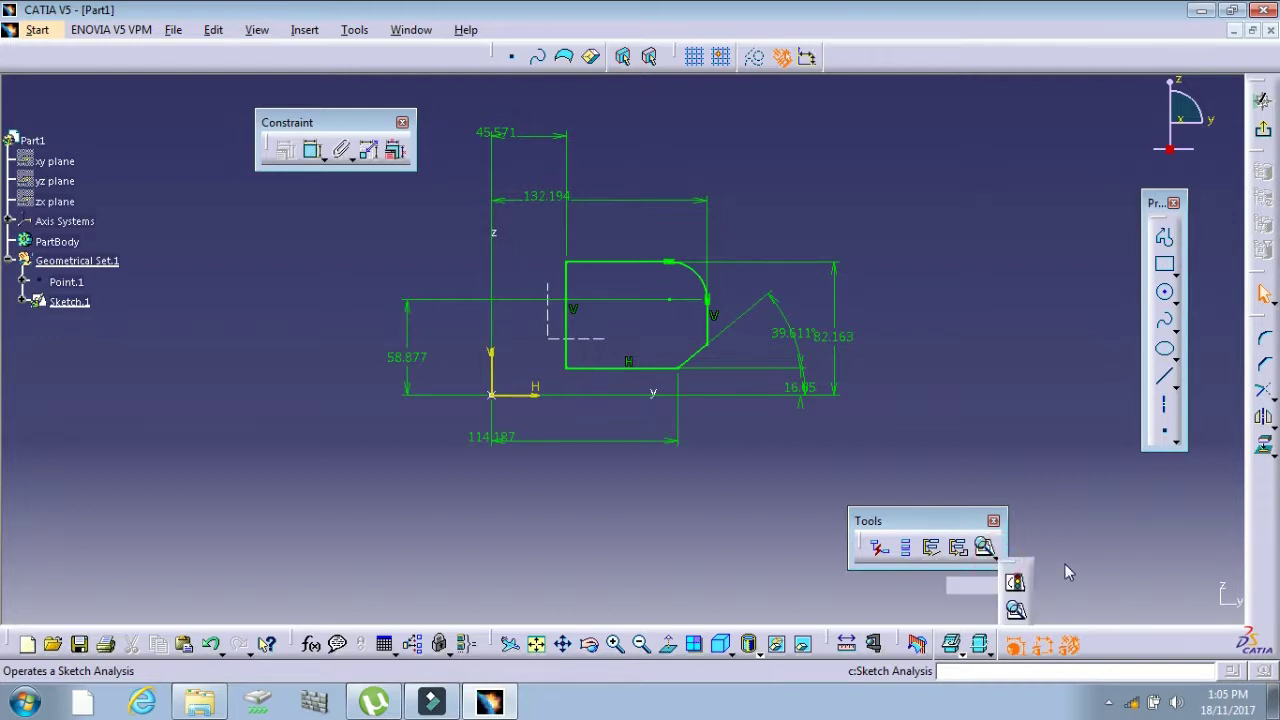
pyautogui.click(1016, 610)
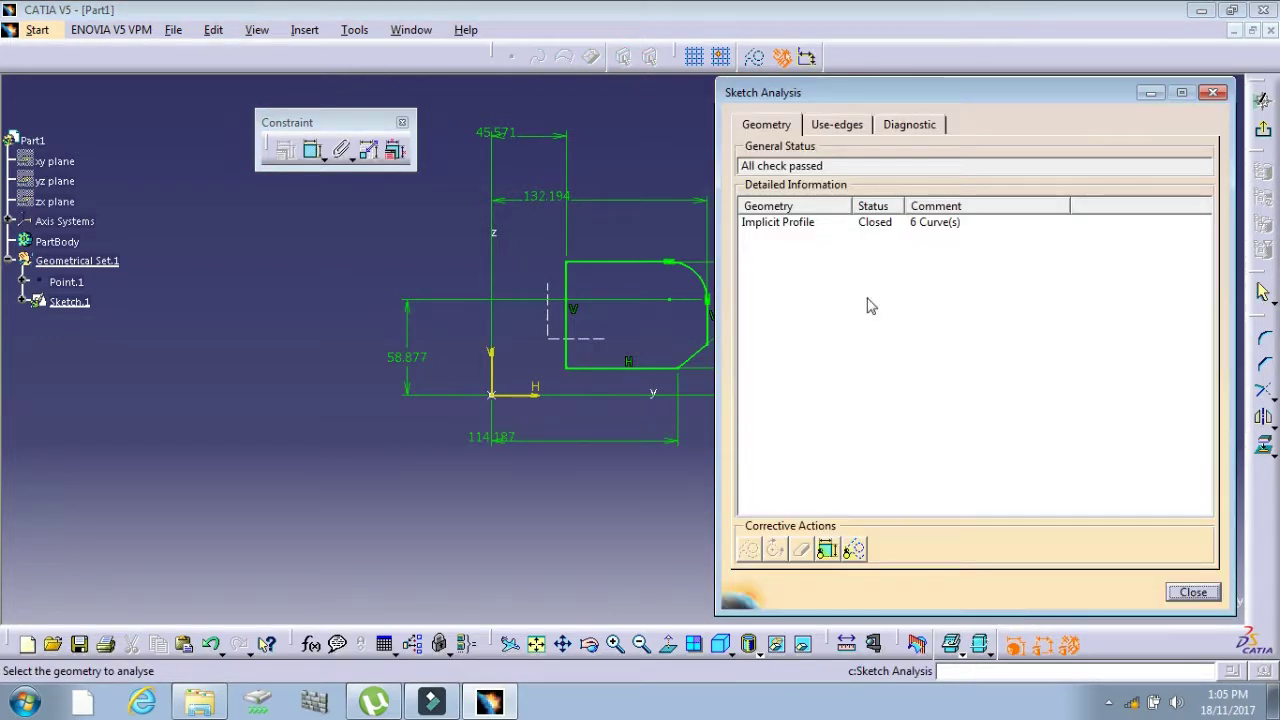
pyautogui.click(1193, 594)
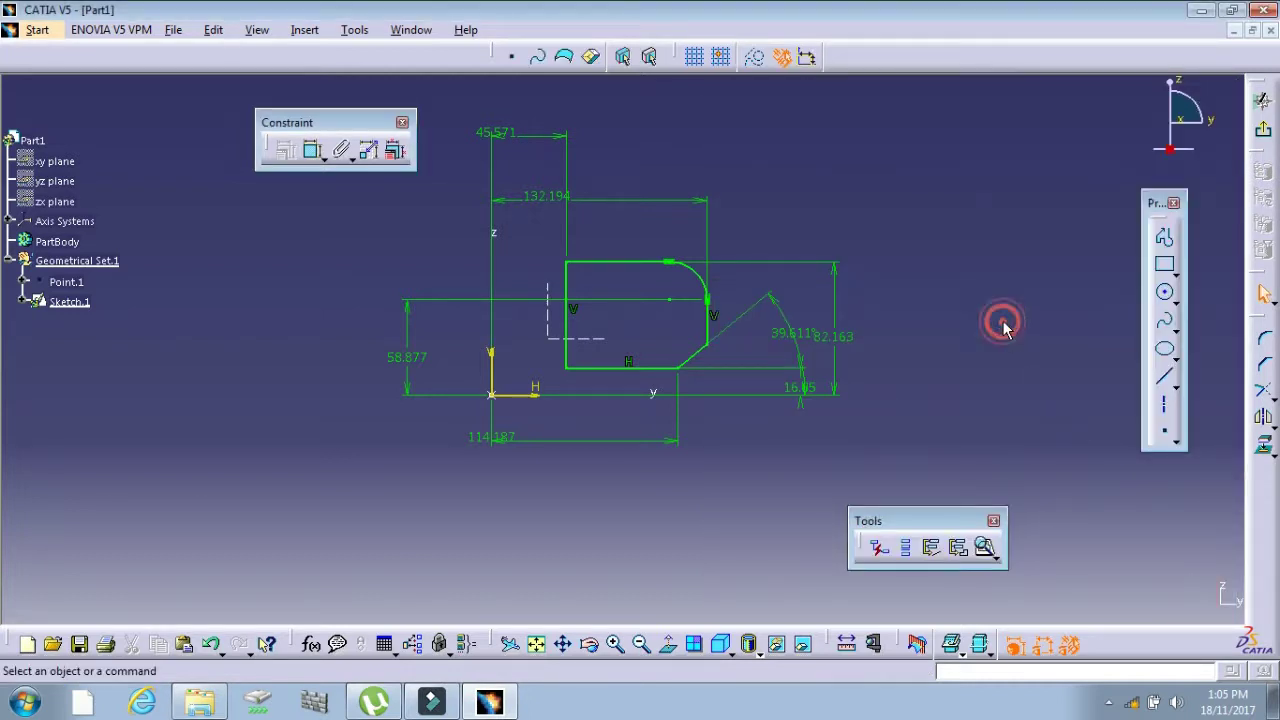